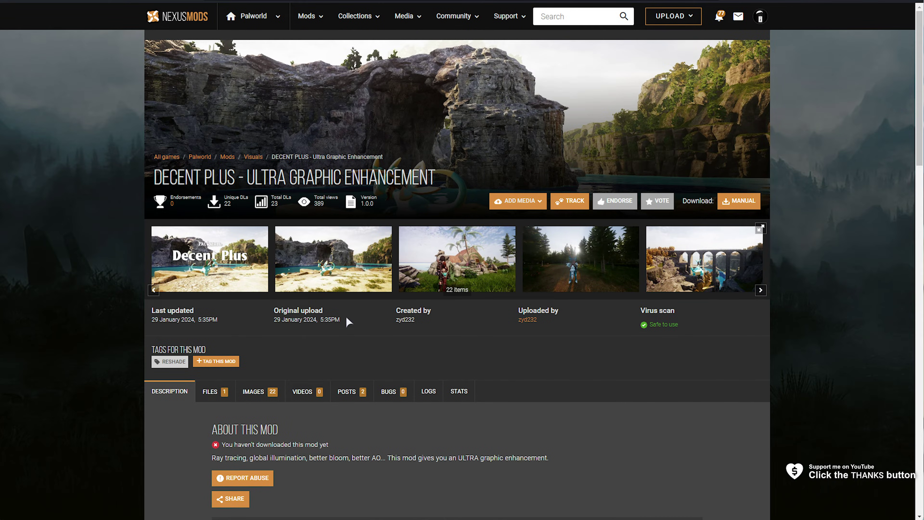
Browse the DECENT PLUS screenshots full size, then reload the description to show download status
click(401, 289)
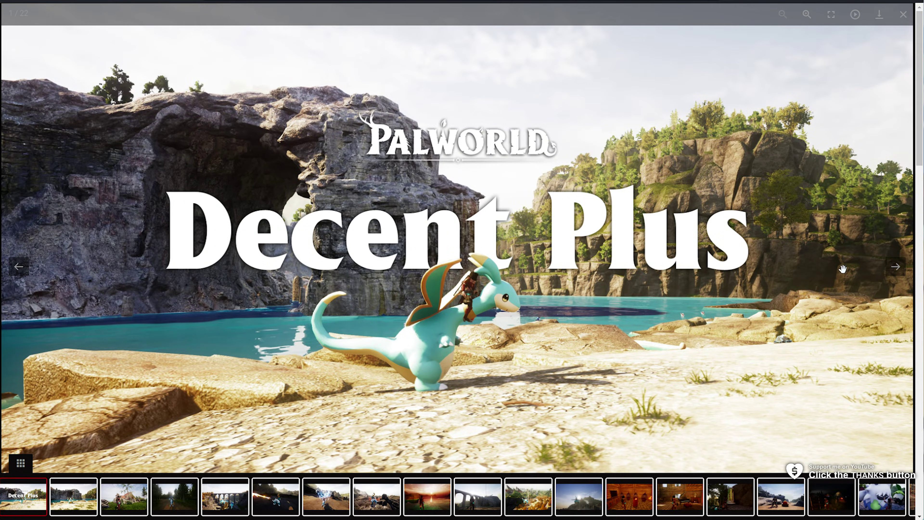
key(Right)
key(Right)
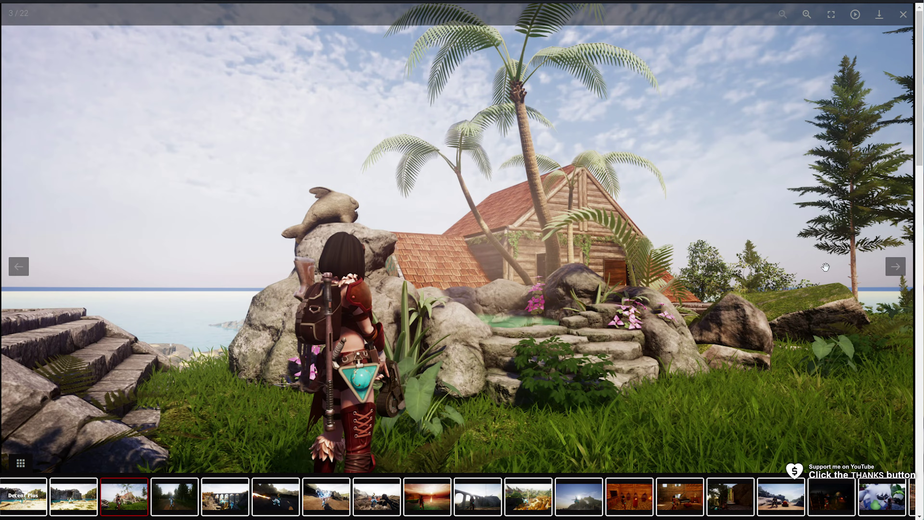
key(Right)
key(Right)
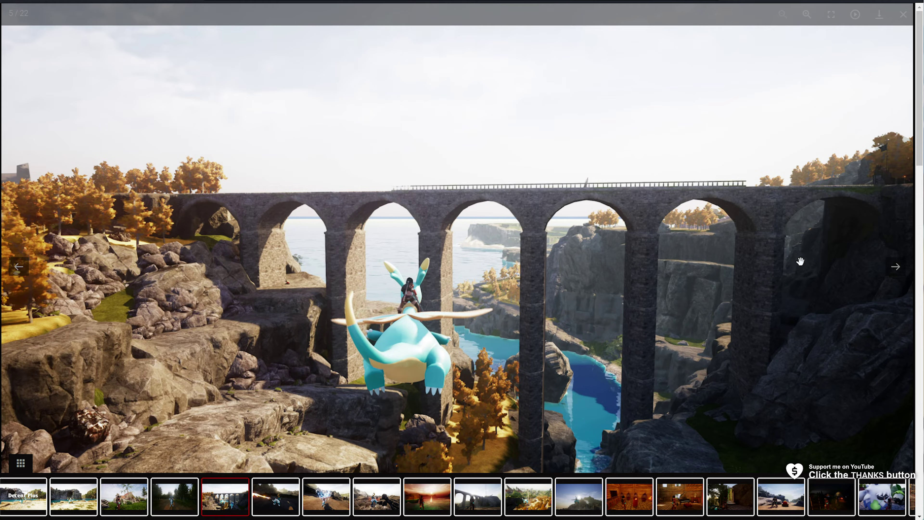
key(Right)
key(Right)
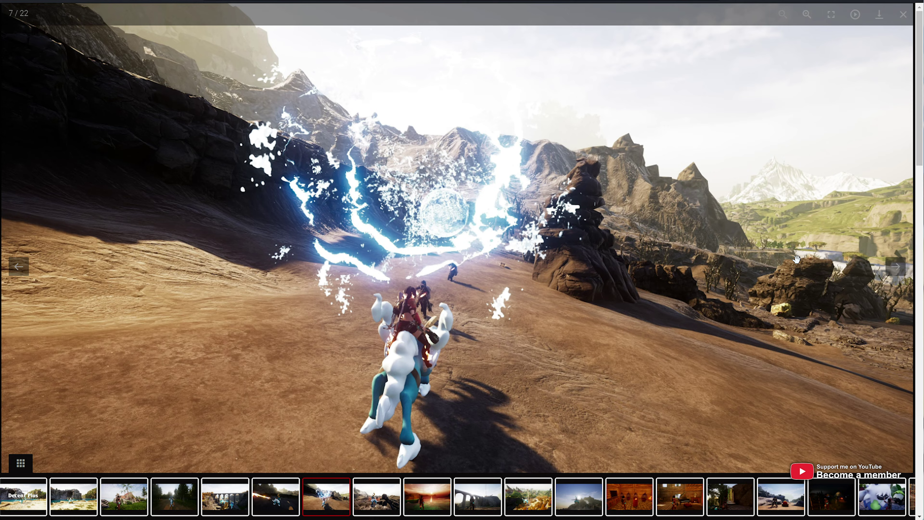
key(Right)
key(Right)
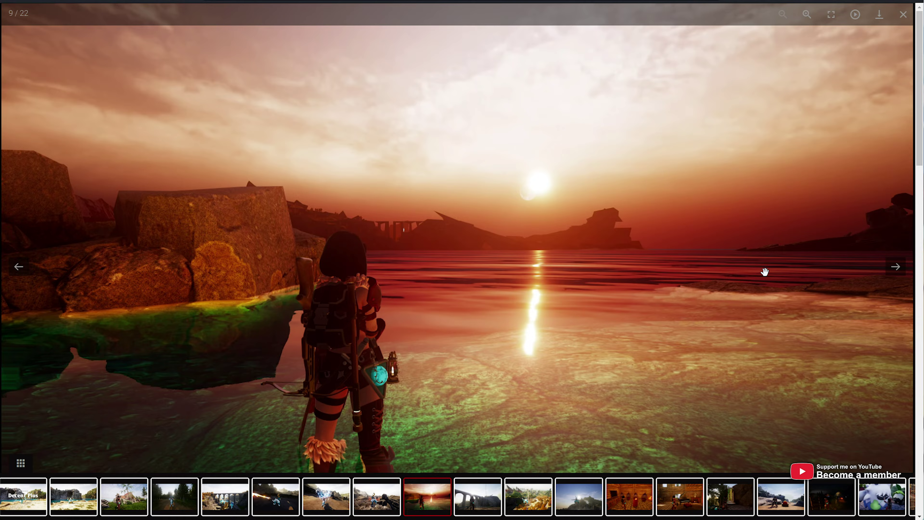
key(Right)
key(Right)
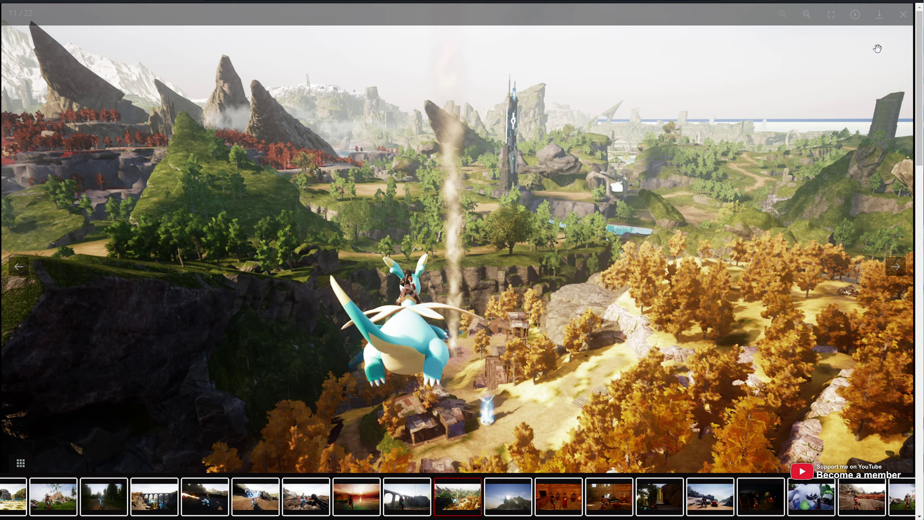
click(904, 14)
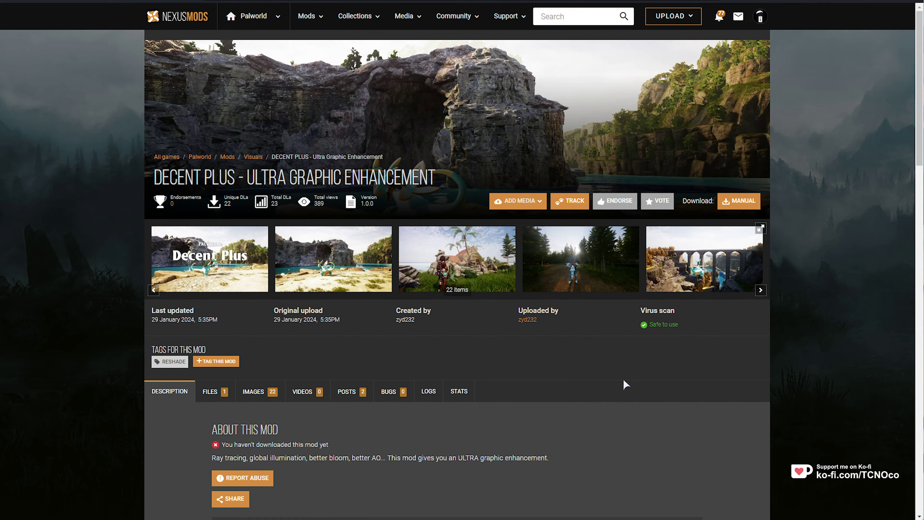
click(180, 390)
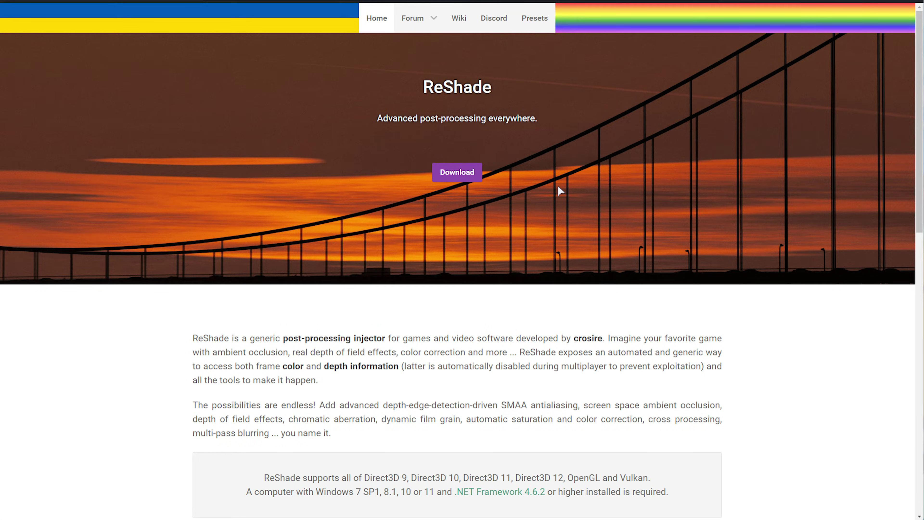
Get ReShade 6.0.1 with full add-on support, accept the singleplayer warning, then save and run it
click(459, 177)
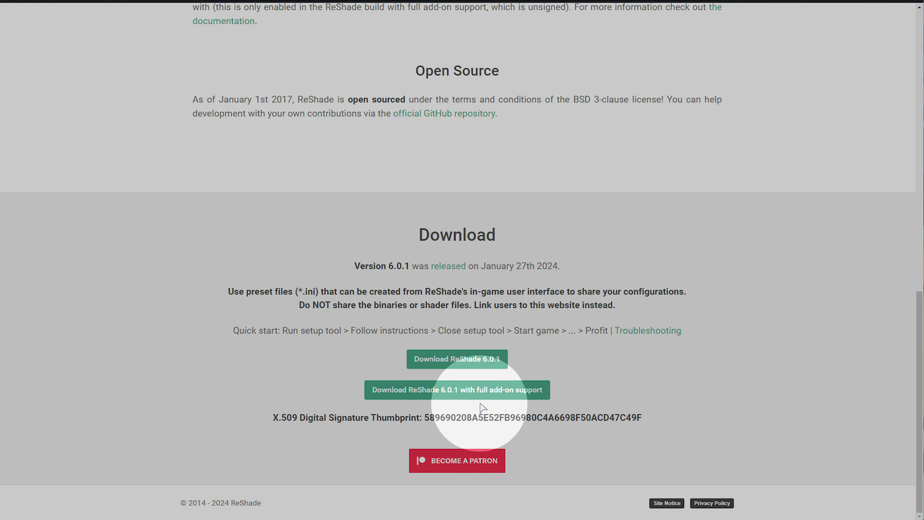
click(476, 387)
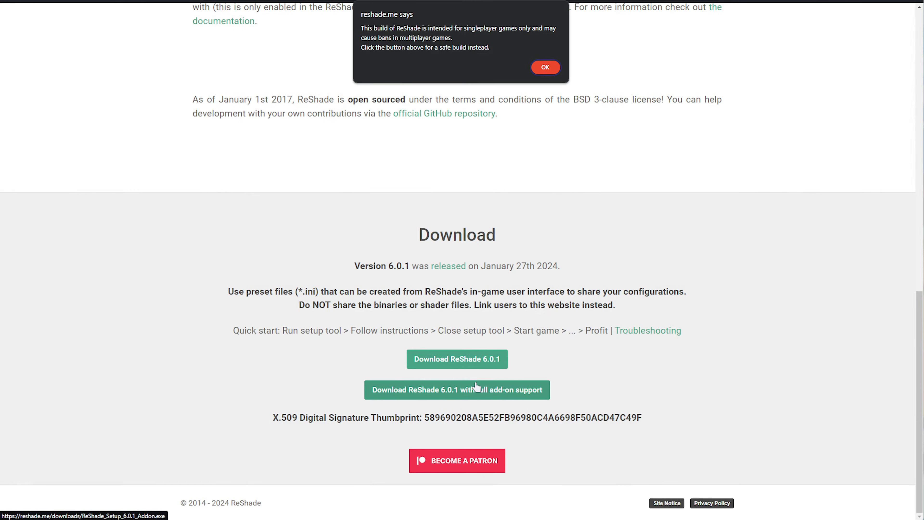
click(545, 67)
key(Return)
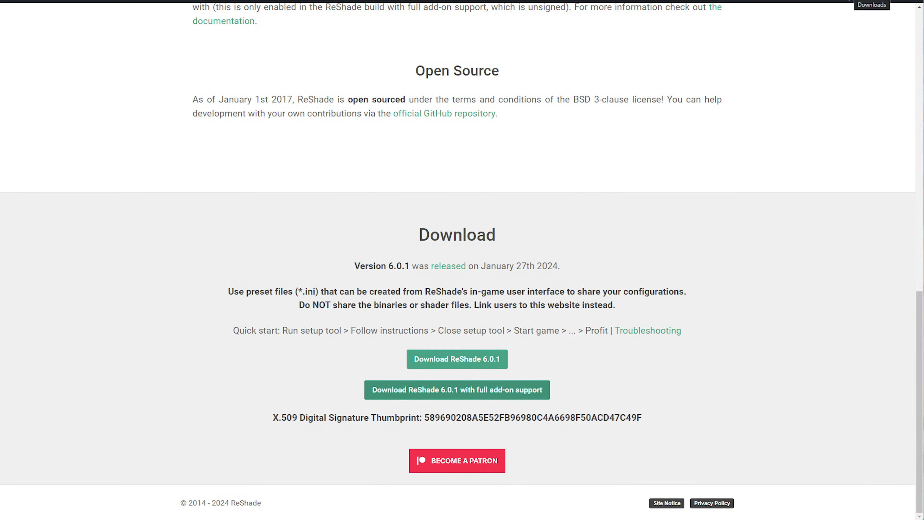
click(538, 289)
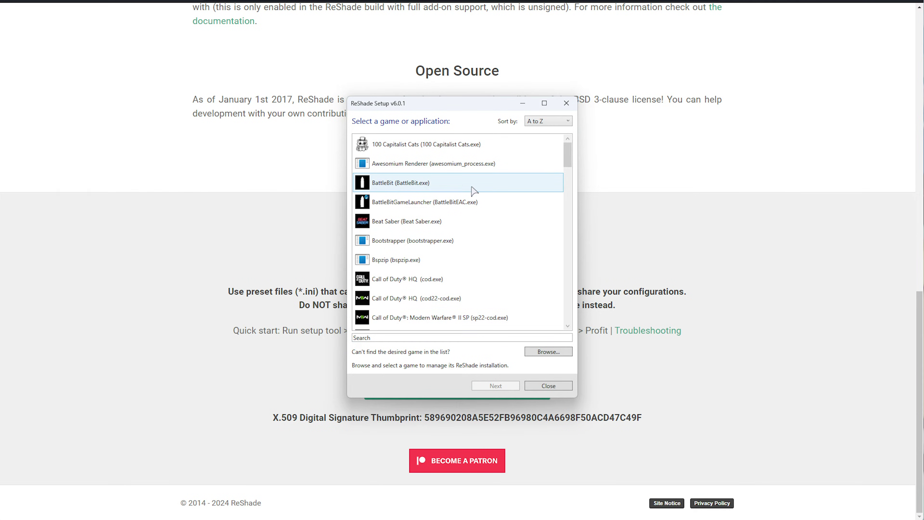
Search the game list for 'palw', then browse into Program Files (x86)\Steam
click(488, 335)
text(palworld)
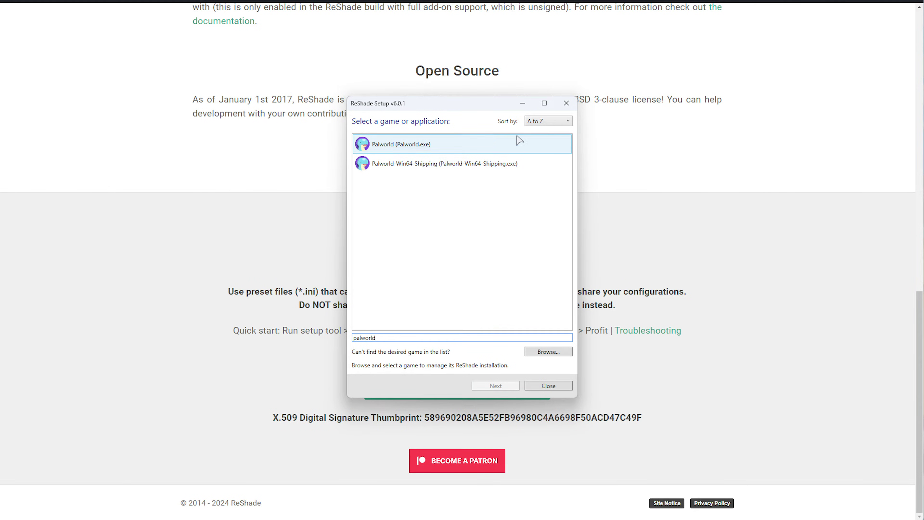
click(557, 351)
double_click(390, 313)
text(steam)
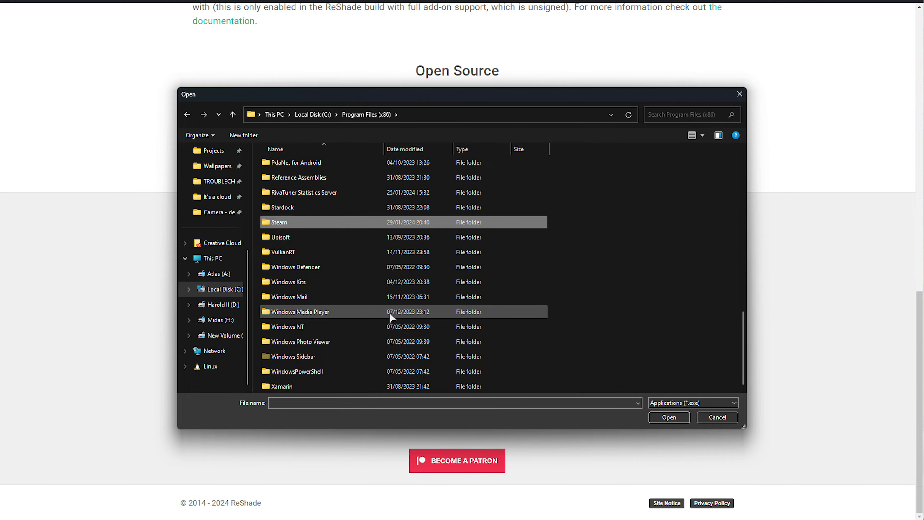
key(Return)
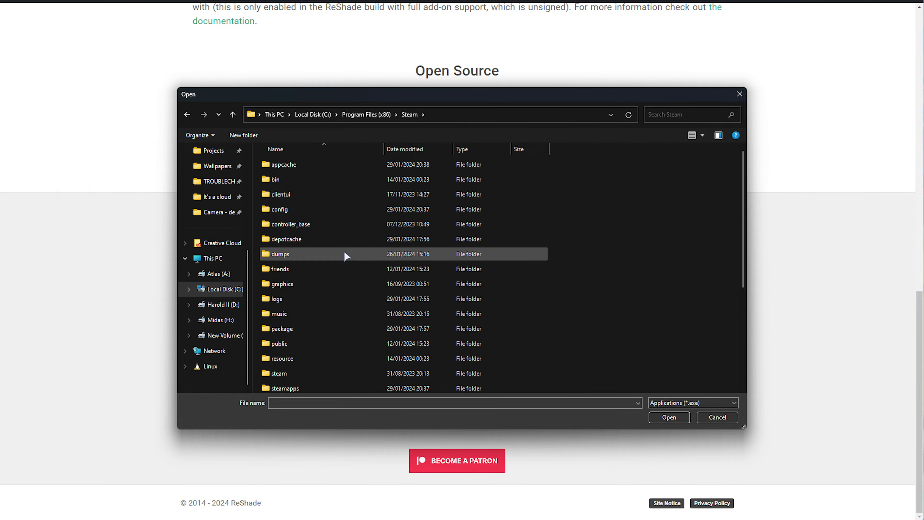
Go through steamapps\common\Palworld and confirm Palworld.exe as the game
text(steamapps)
key(Return)
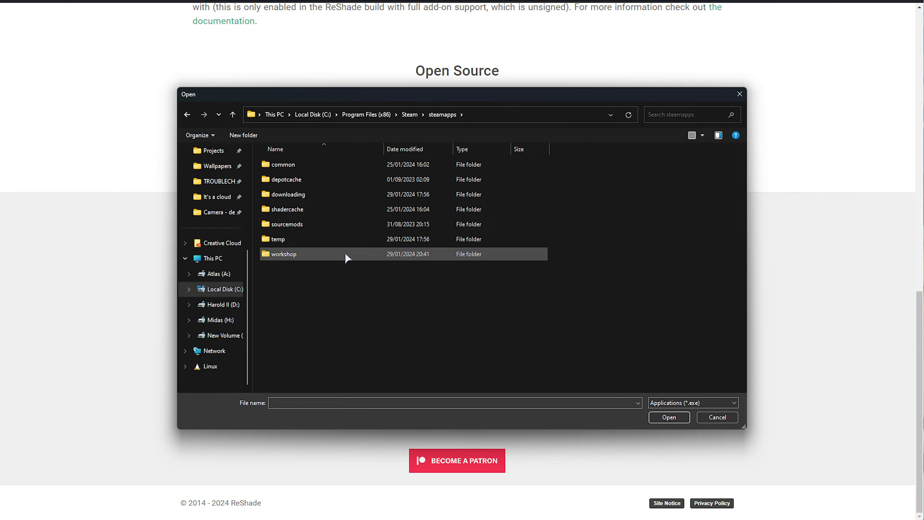
text(common)
key(Return)
text(palw)
key(Return)
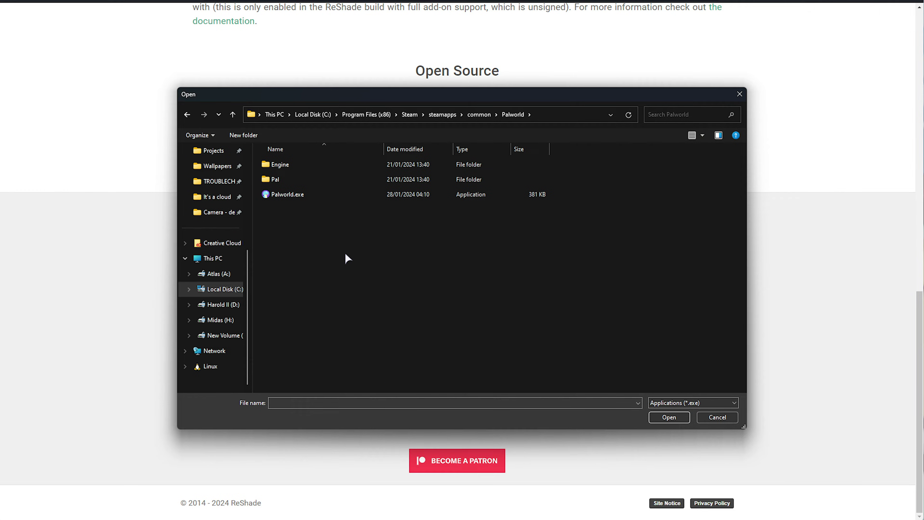
click(381, 199)
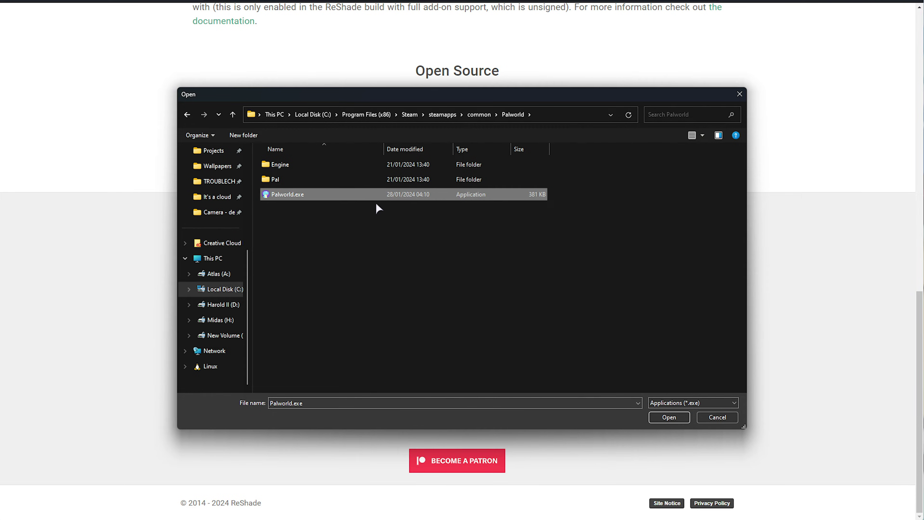
click(659, 418)
Choose DirectX 10/11/12 as Palworld's rendering API and start the install
click(503, 387)
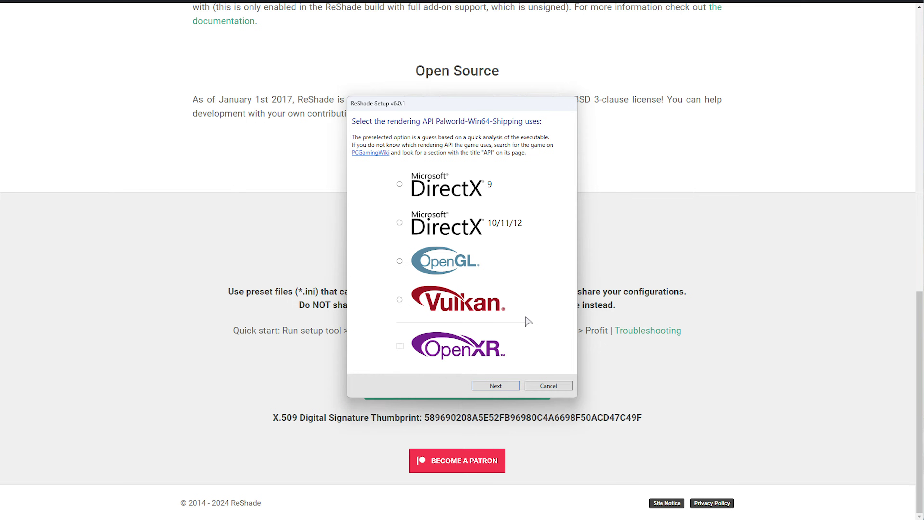
click(423, 225)
click(513, 385)
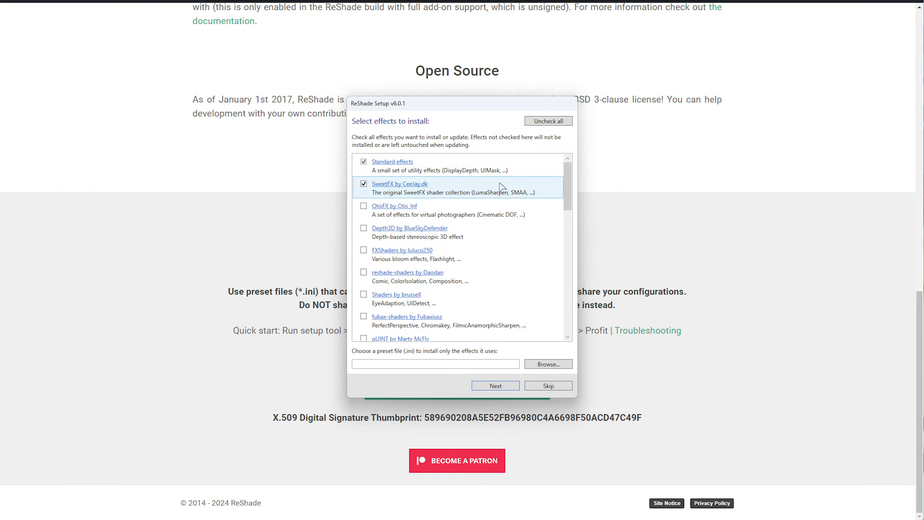
Scroll through the effects list and start browsing for a preset file
scroll(569, 204, down, 5)
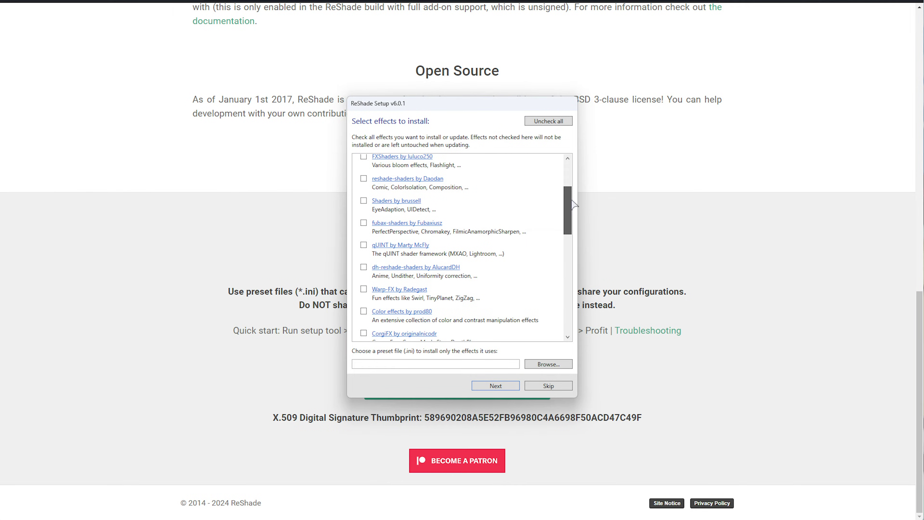
scroll(574, 201, down, 7)
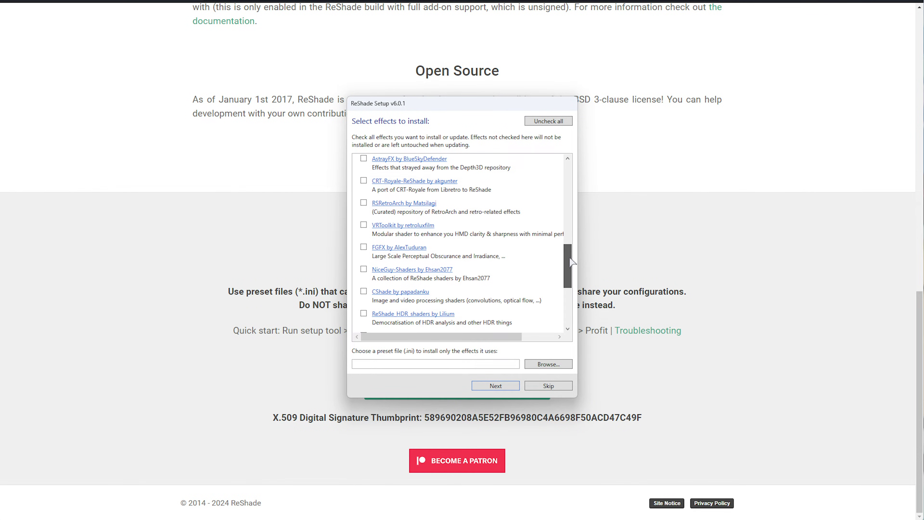
drag(571, 261, 574, 298)
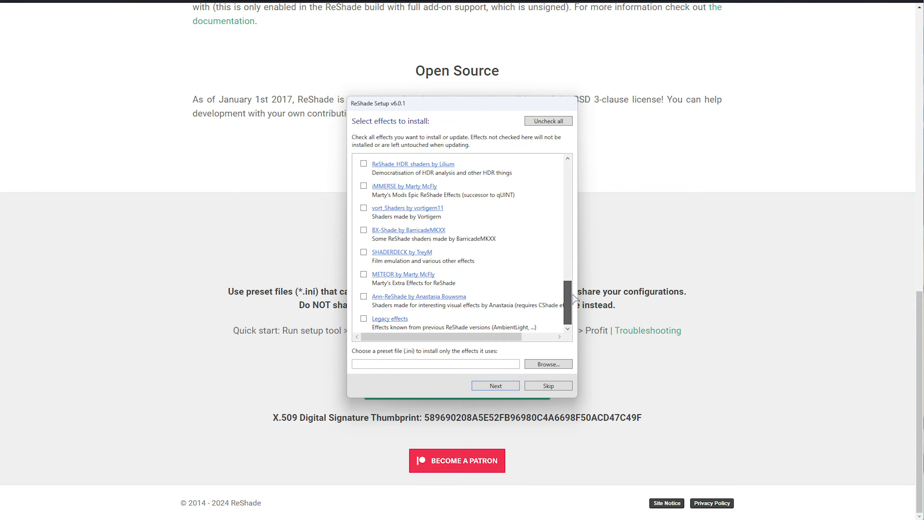
scroll(546, 237, up, 15)
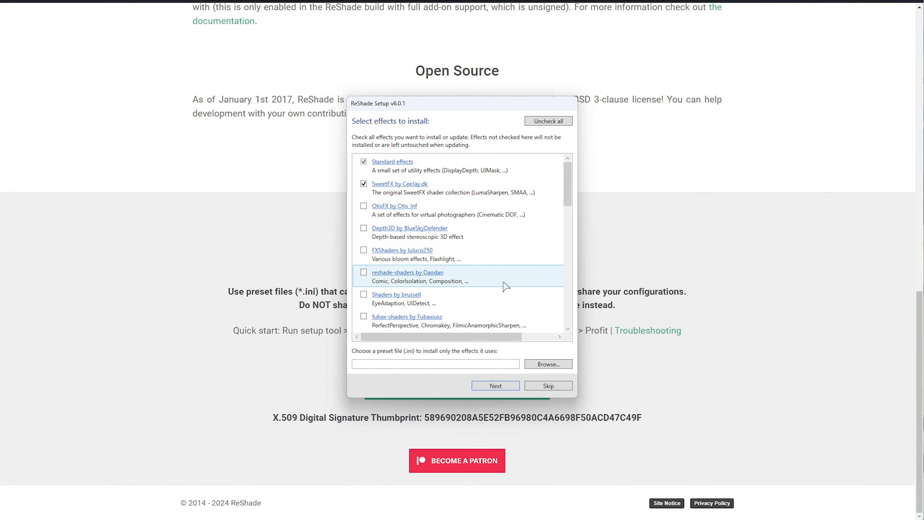
click(549, 365)
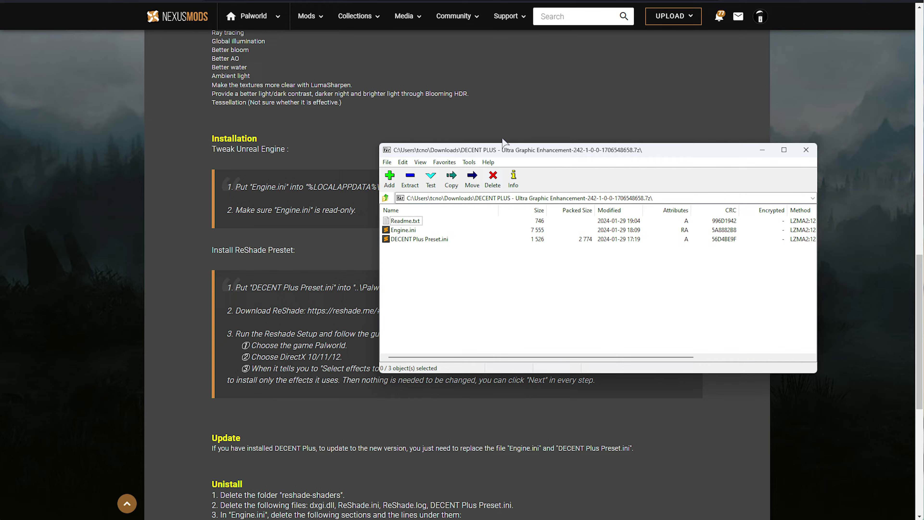
Drag DECENT Plus Preset.ini out of the 7-Zip archive and switch to Steam
drag(287, 239, 292, 243)
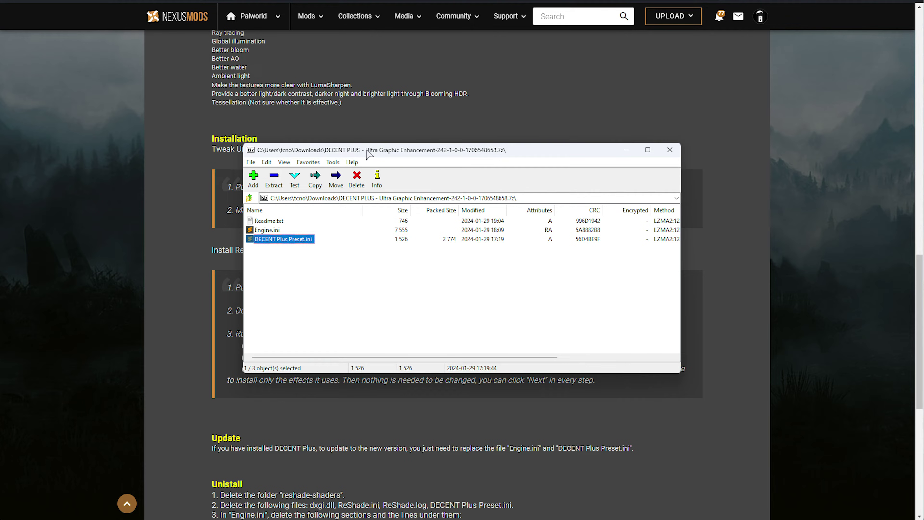
key(alt+Tab)
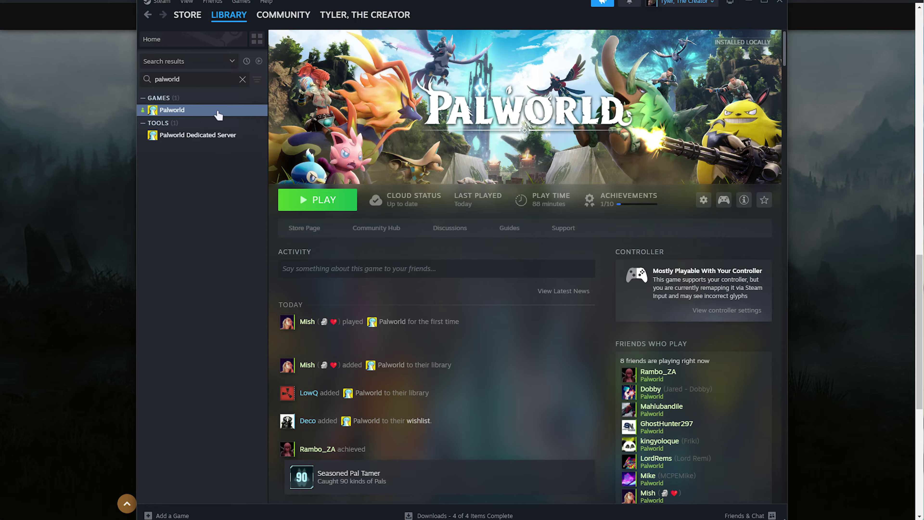
Open Palworld's local files from Steam and copy DECENT Plus Preset.ini into that folder
right_click(220, 113)
mouse_move(238, 185)
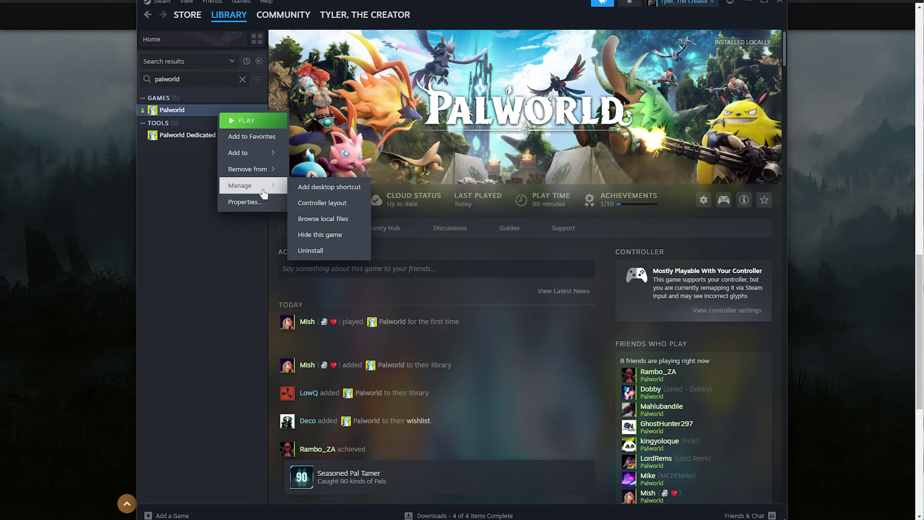
click(323, 218)
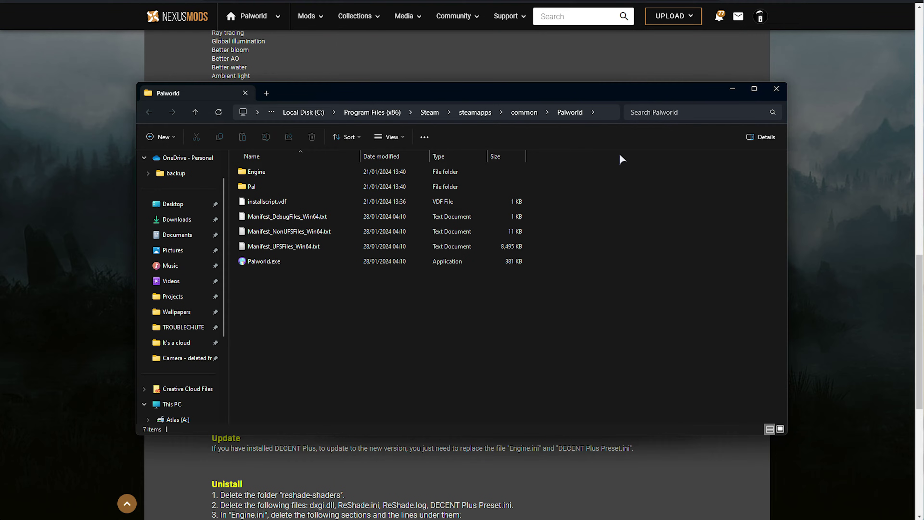
drag(594, 90, 755, 93)
drag(270, 239, 804, 310)
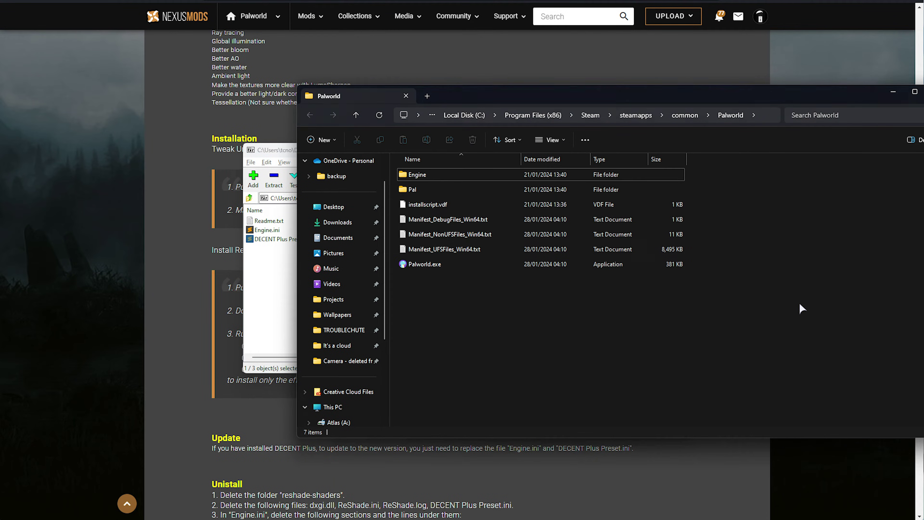
drag(677, 103, 516, 100)
click(603, 116)
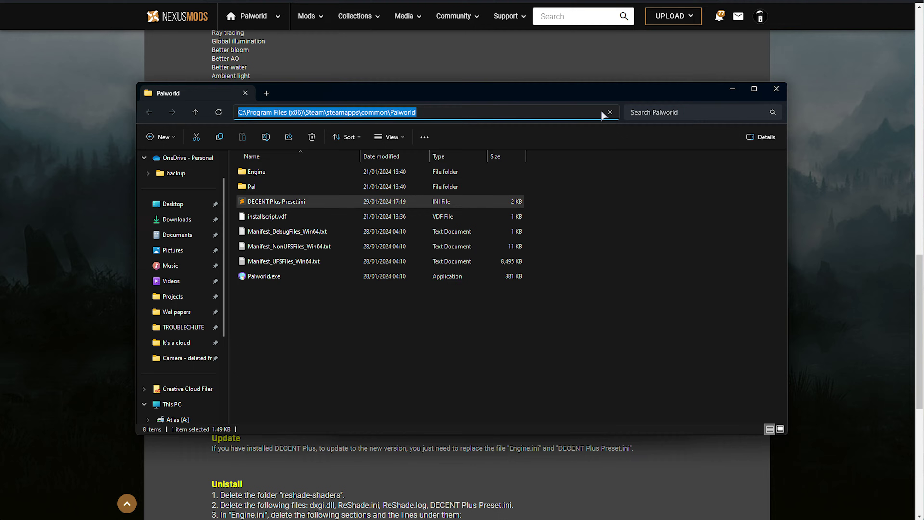
Load DECENT Plus Preset.ini and review its ticked effects such as LumaSharpen, Curves and BloomingHDR
click(351, 195)
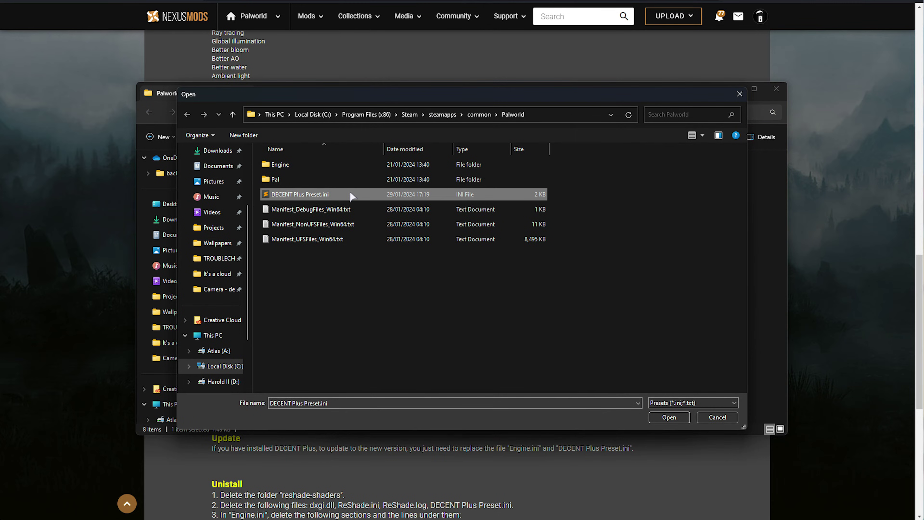
click(670, 418)
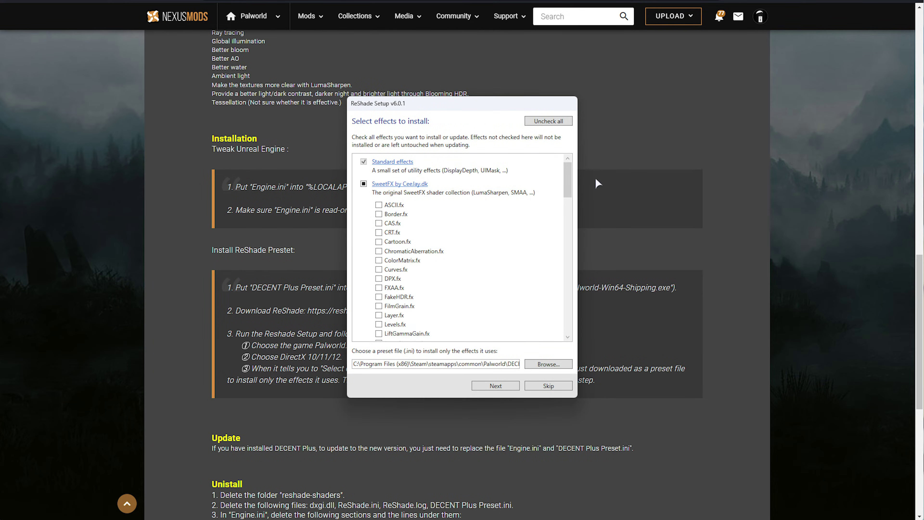
drag(567, 171, 585, 177)
scroll(532, 207, down, 1)
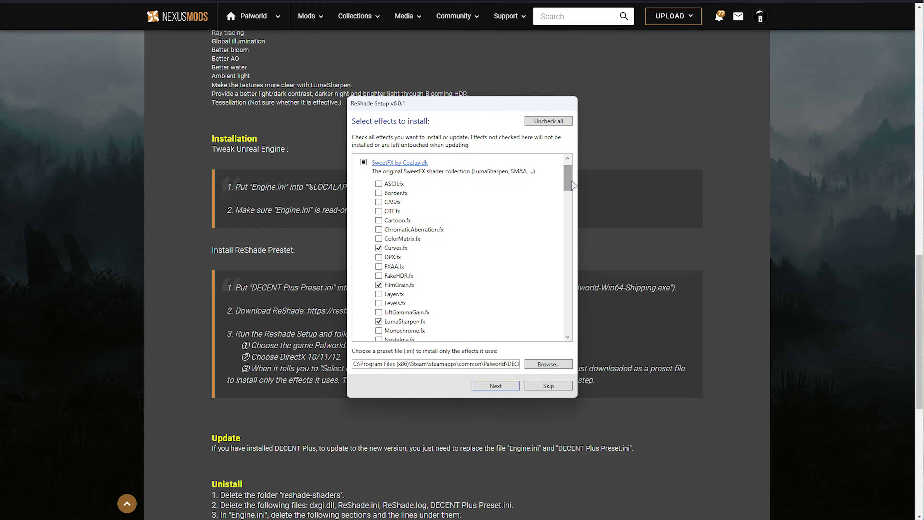
drag(574, 186, 583, 326)
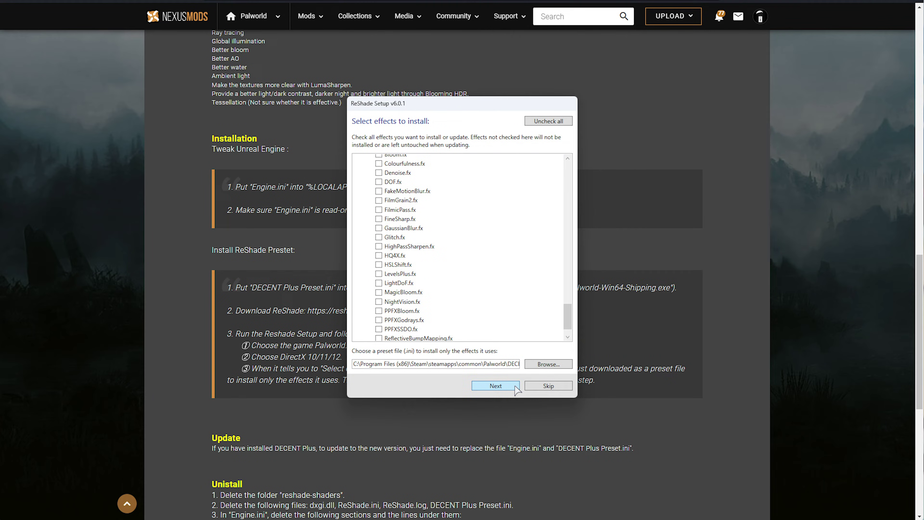
Pass the add-ons page with every add-on unticked, then finish and close ReShade Setup
click(499, 386)
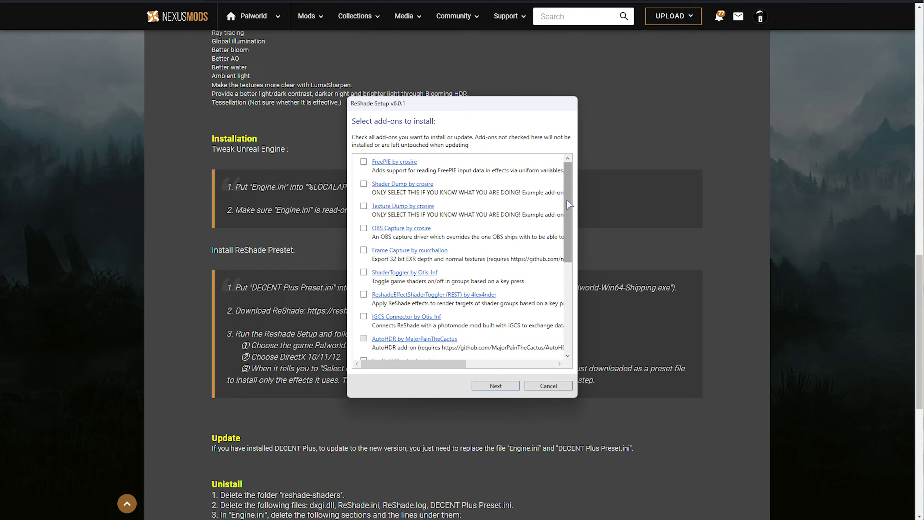
click(569, 205)
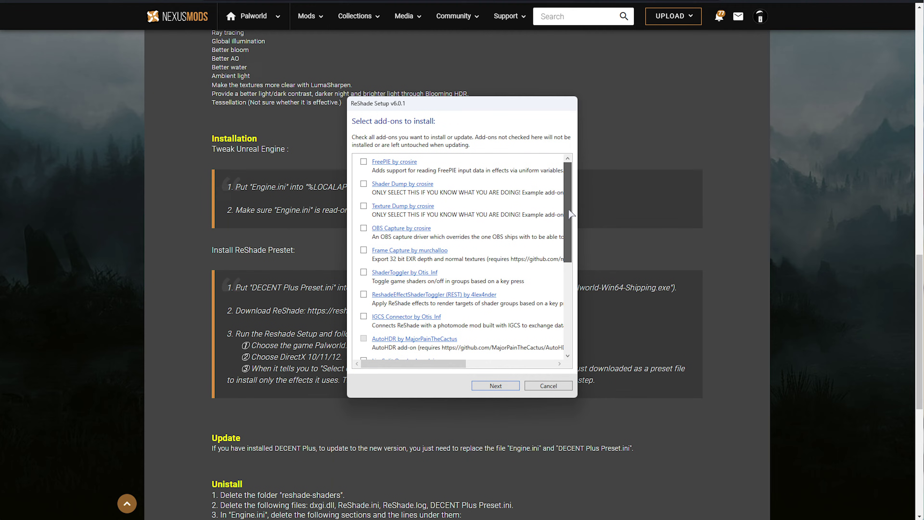
mouse_move(571, 214)
mouse_down()
mouse_move(580, 321)
mouse_move(584, 201)
mouse_up()
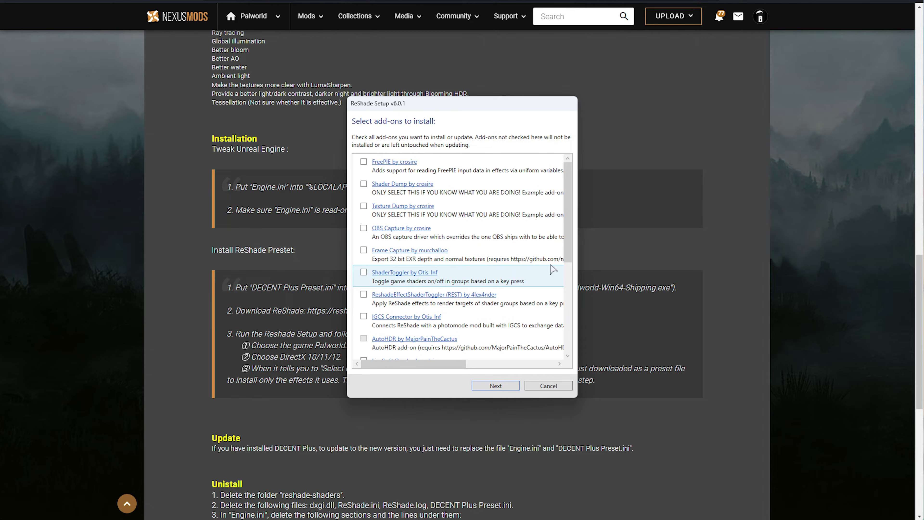
click(502, 385)
click(509, 386)
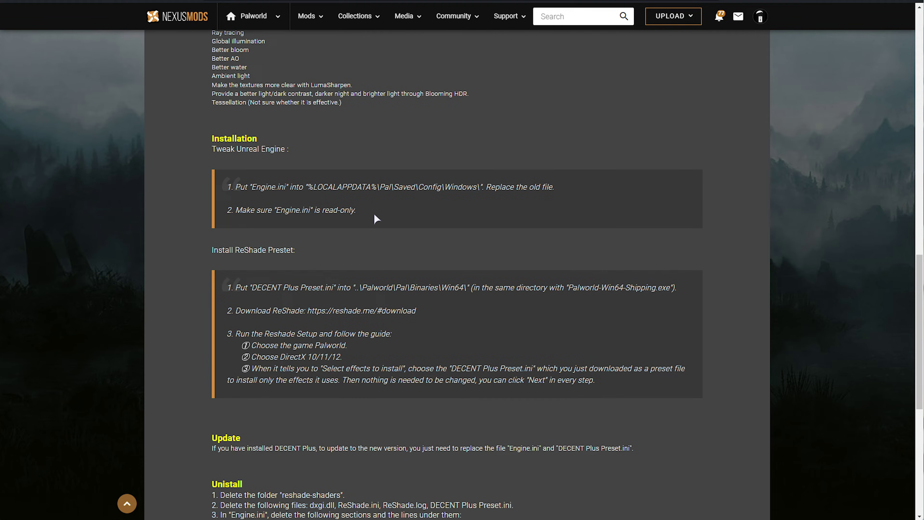
Select the %LOCALAPPDATA%\Pal\Saved\Config\Windows\ path in the Engine.ini instructions
drag(374, 213, 391, 187)
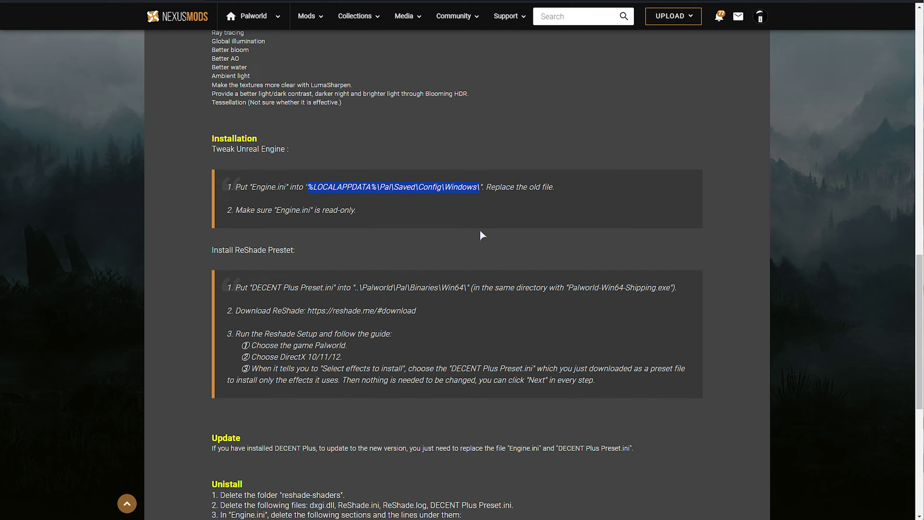
Open the Pal\Saved\Config\Windows folder by pasting its path into the Run prompt
key(super+r)
text(%LOCALAPPDATA%\Pal\Saved\Config\Windows\)
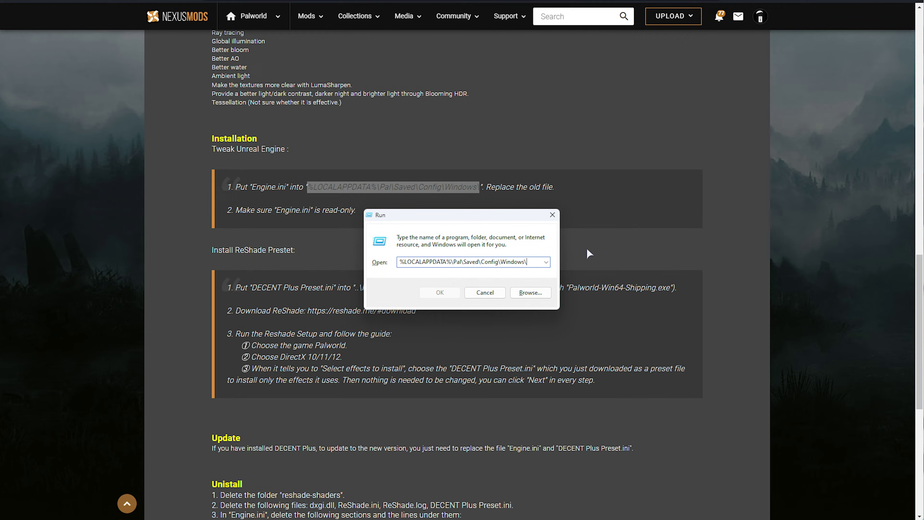
key(Return)
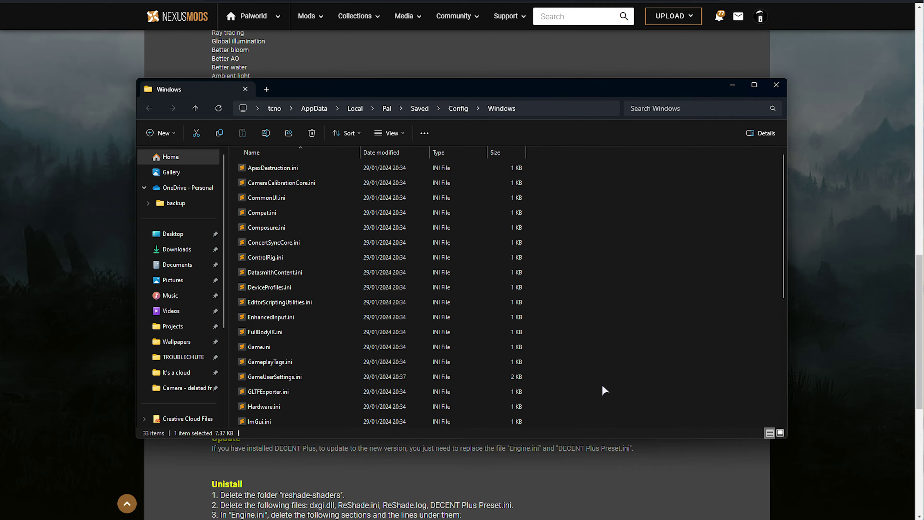
Copy Engine.ini from the DECENT PLUS archive into that folder, replacing the existing file
drag(602, 387, 566, 96)
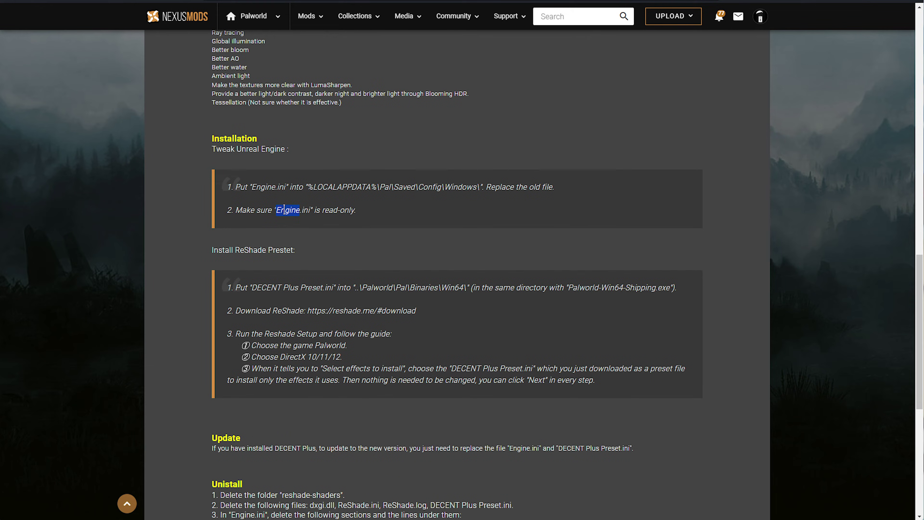
key(alt+Tab)
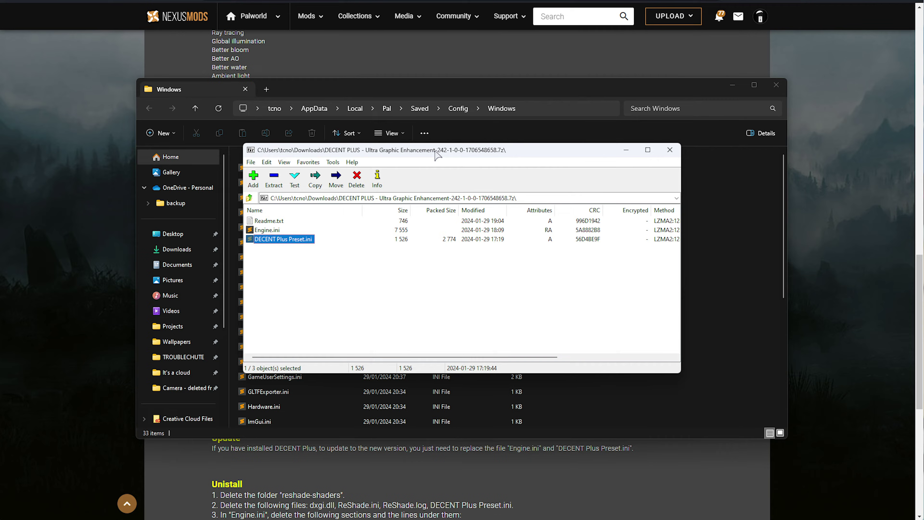
click(419, 226)
drag(316, 273, 316, 273)
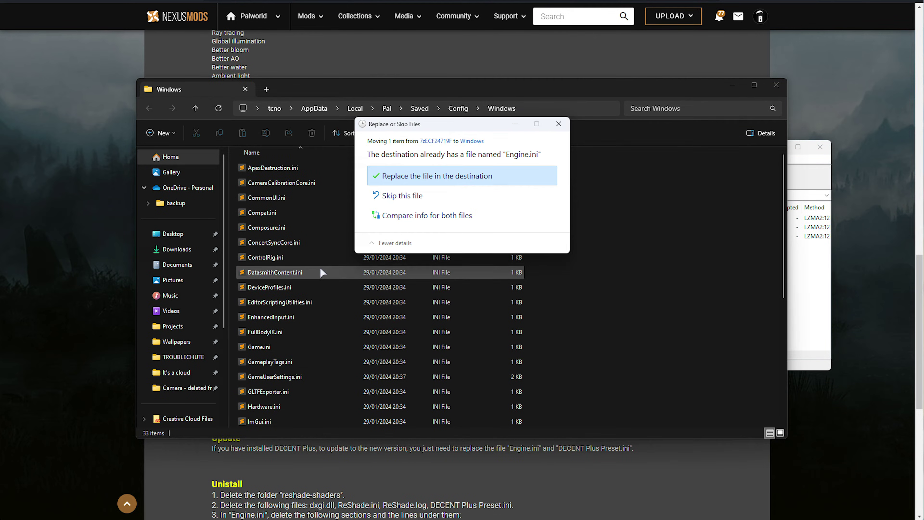
click(528, 179)
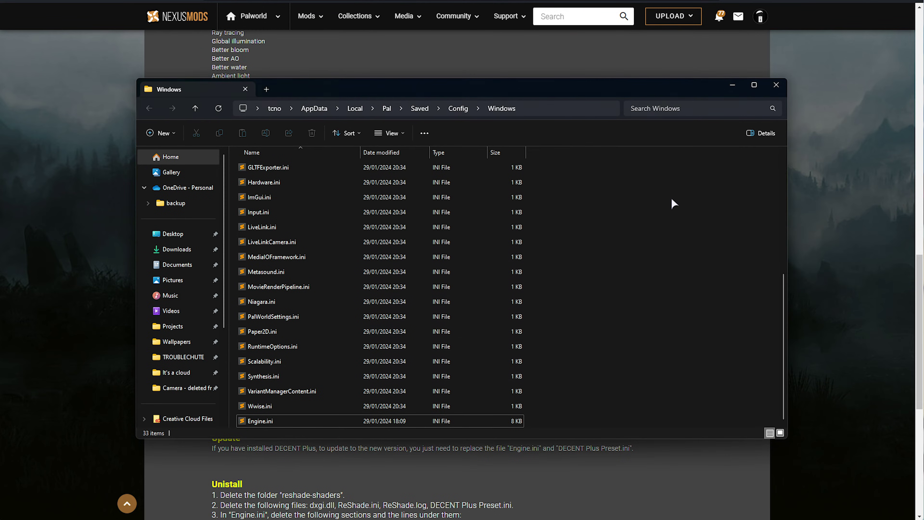
Mark the newly copied Engine.ini as Read-only in its Properties
click(377, 421)
right_click(376, 421)
click(413, 417)
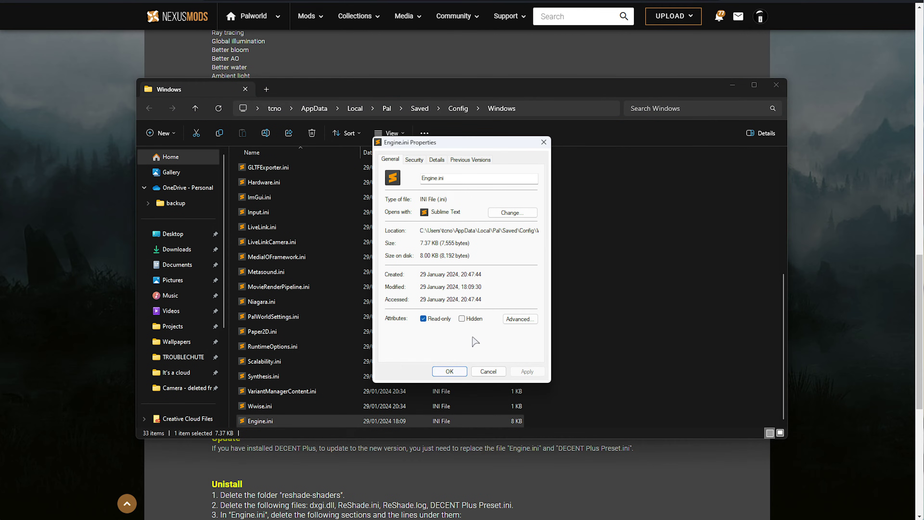
click(450, 371)
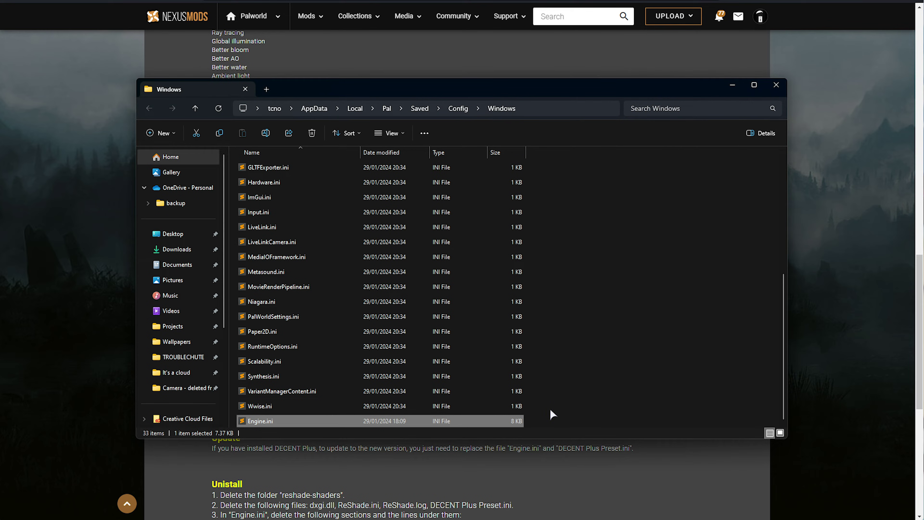
click(622, 349)
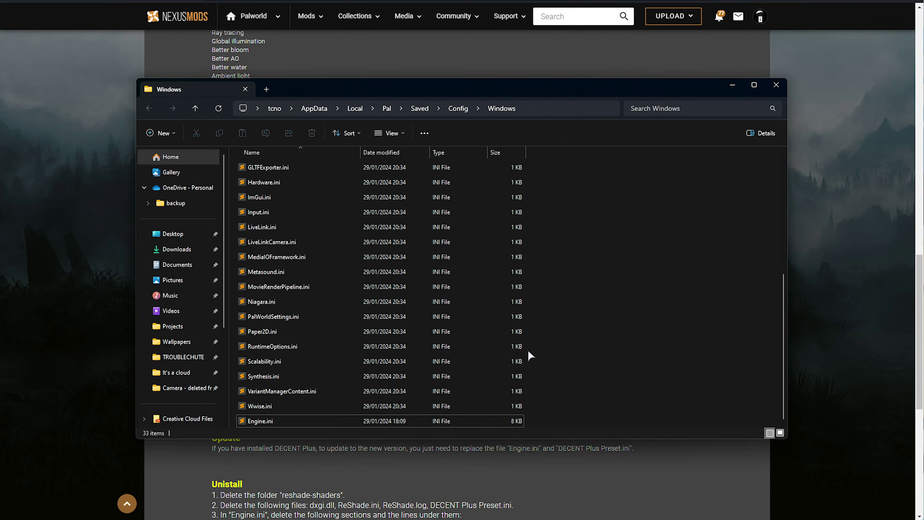
click(434, 422)
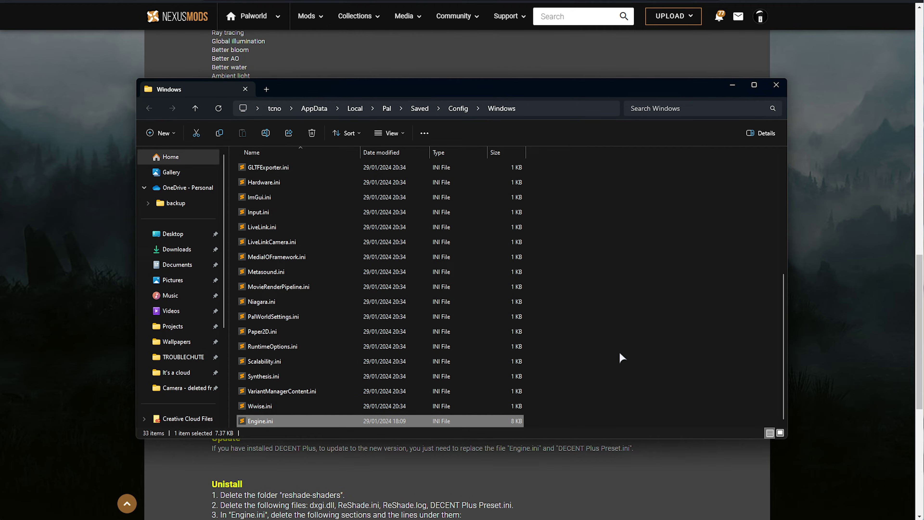
scroll(579, 364, up, 5)
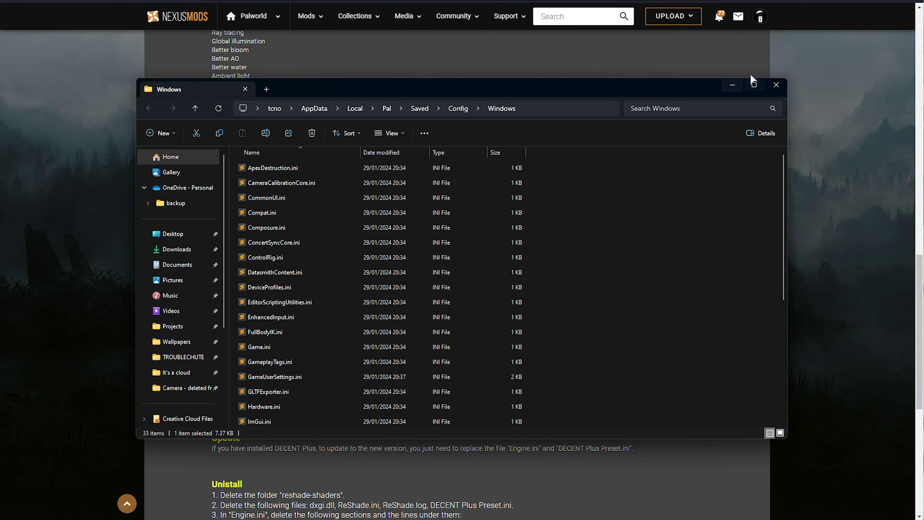
Review the preset and uninstall instructions on the Nexus page, then dismiss Palworld's patch notes
click(730, 87)
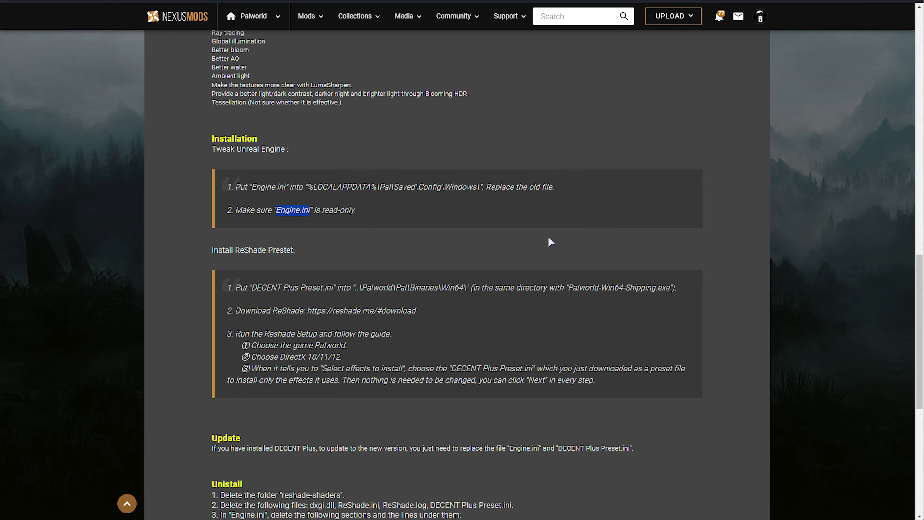
triple_click(520, 368)
click(255, 310)
scroll(484, 393, down, 5)
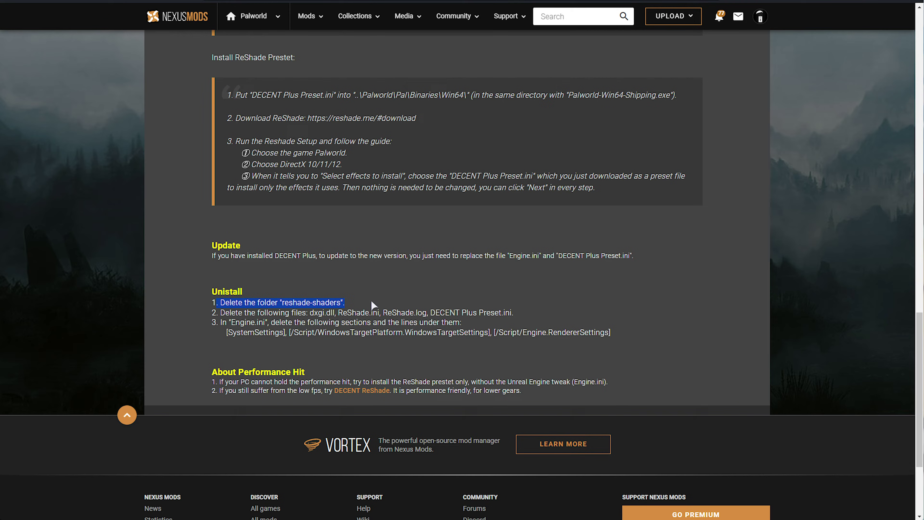
key(alt+Tab)
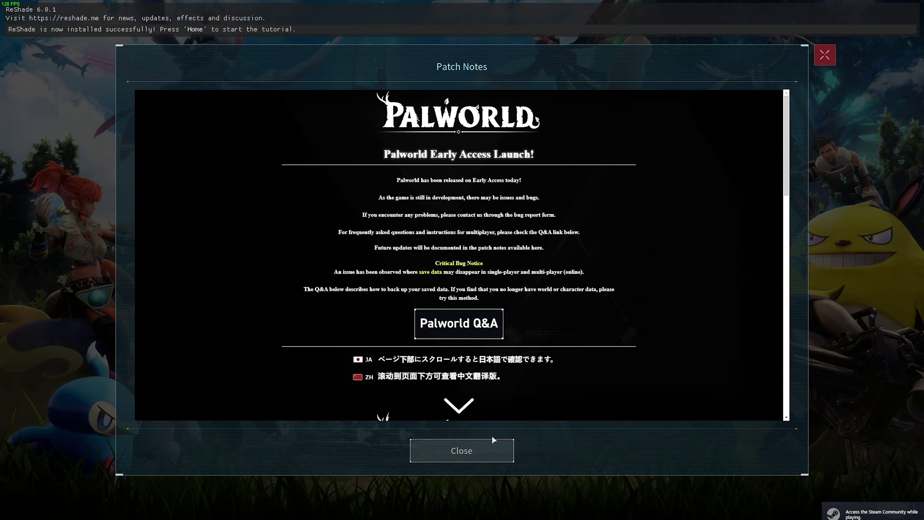
click(488, 450)
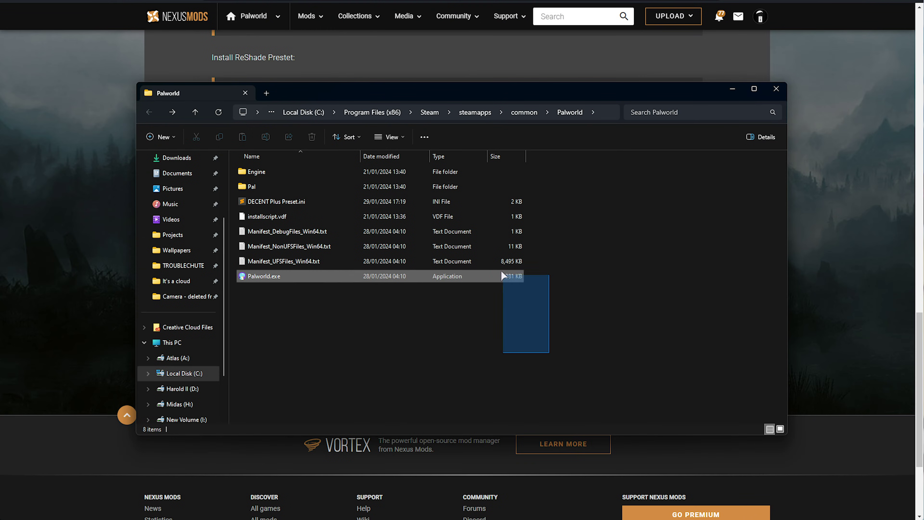
In Pal\Binaries\Win64, select reshade-shaders, ReShade.ini, ReShade.log, ReShadePreset.ini, dxgi.dll and UE4SS-settings.ini
drag(501, 275, 482, 324)
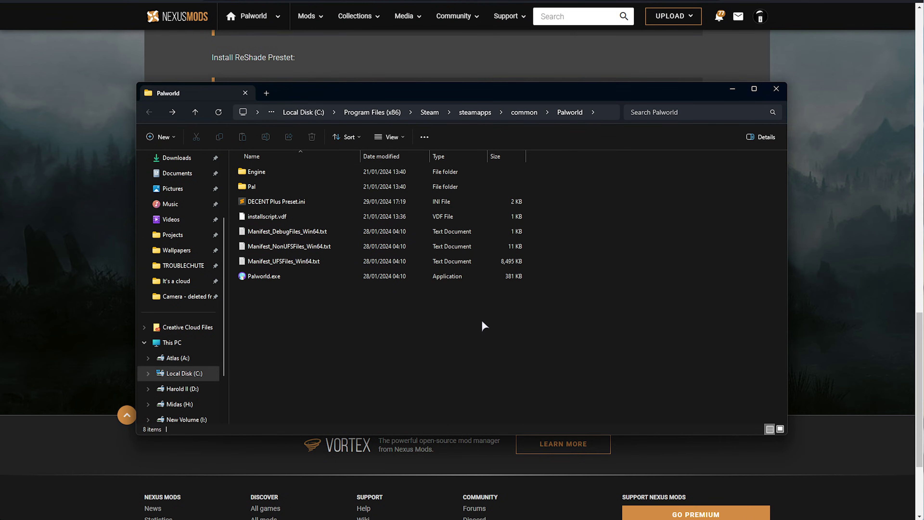
double_click(473, 187)
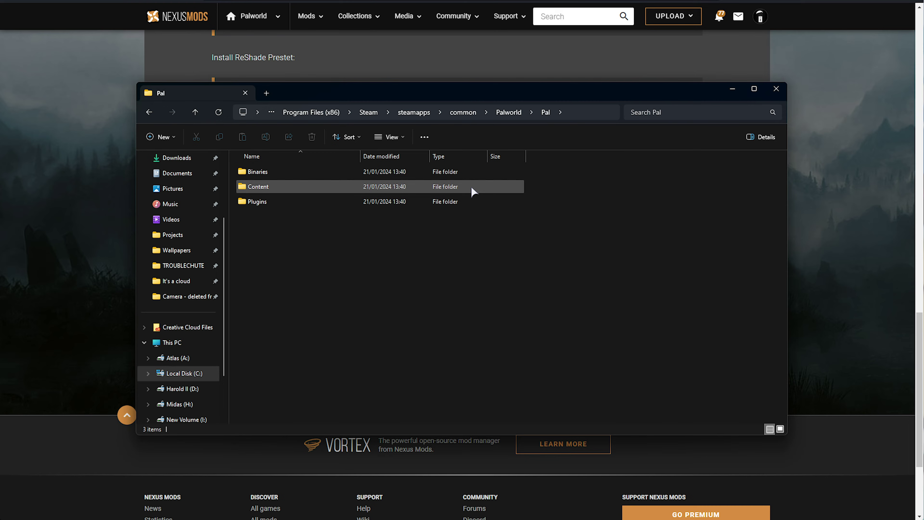
double_click(456, 169)
double_click(456, 169)
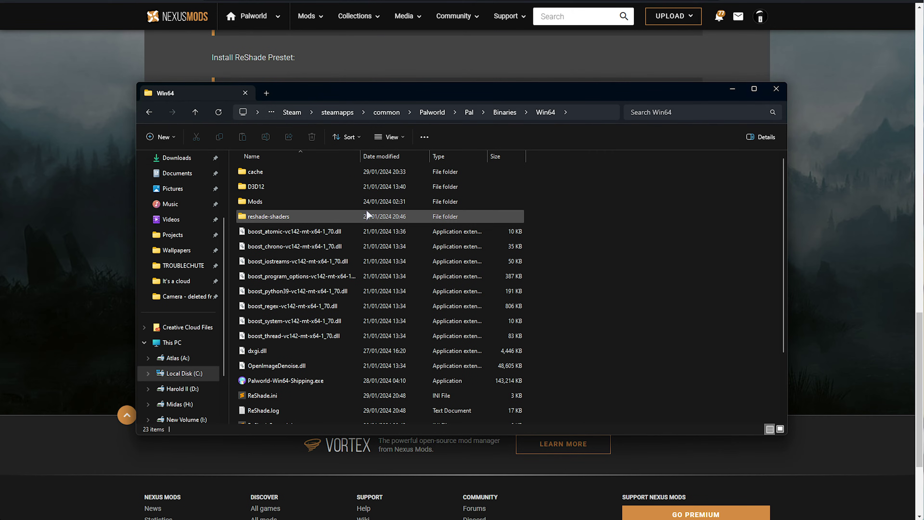
click(331, 215)
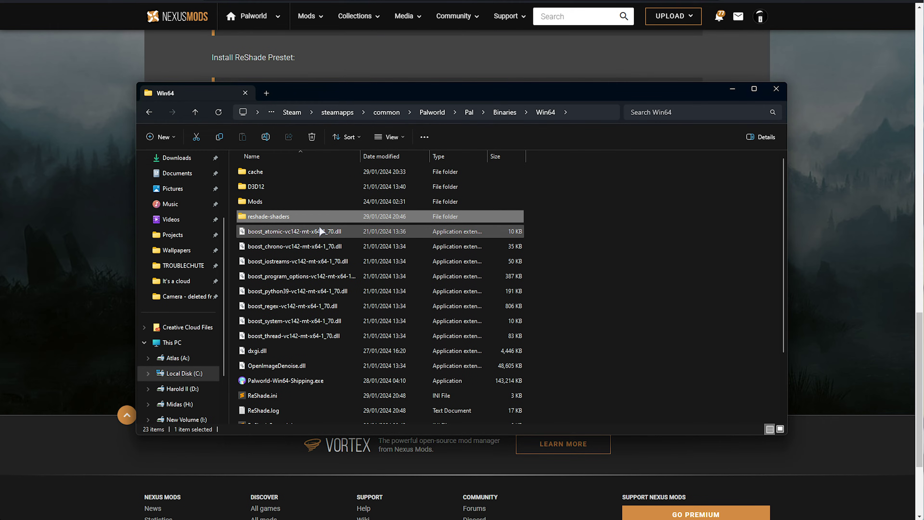
scroll(319, 226, down, 2)
click(316, 312)
ctrl+click(311, 327)
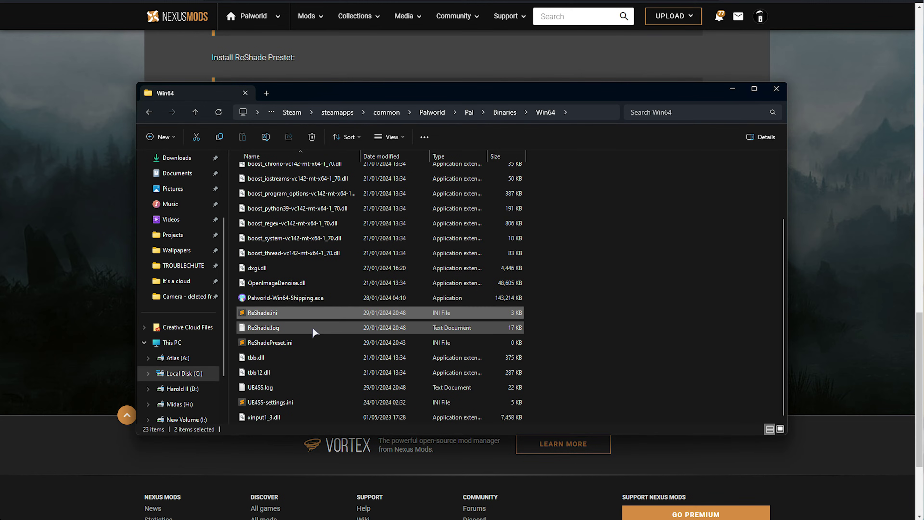
ctrl+click(316, 341)
ctrl+click(382, 269)
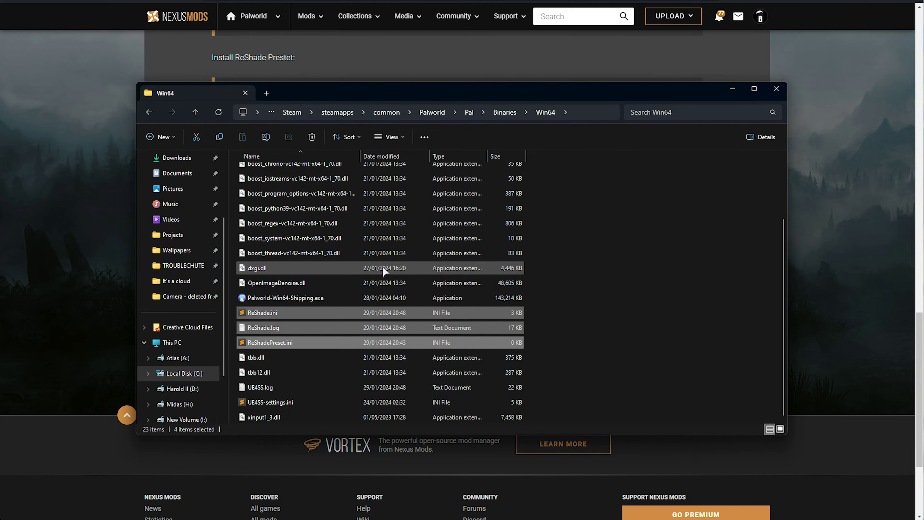
ctrl+click(407, 400)
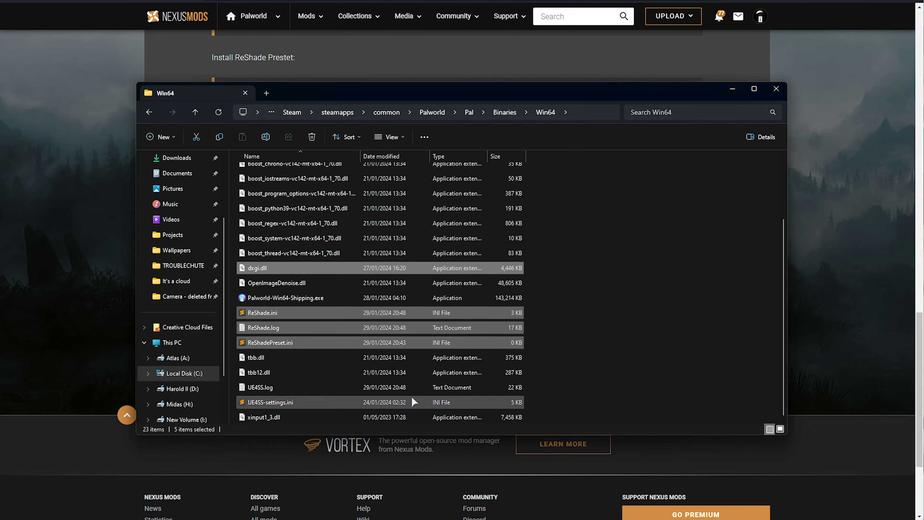
scroll(508, 368, up, 2)
scroll(508, 367, down, 1)
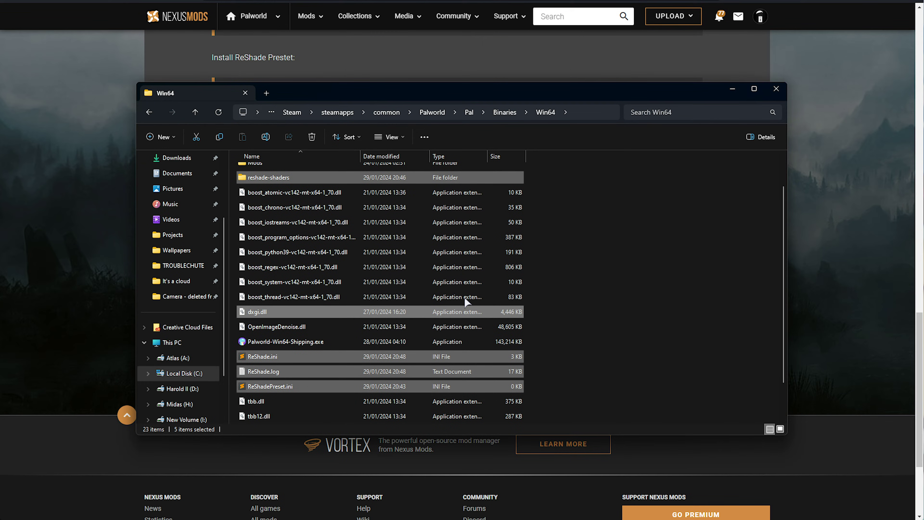
View the Win64 folder's properties from Binaries, then close File Explorer
click(506, 112)
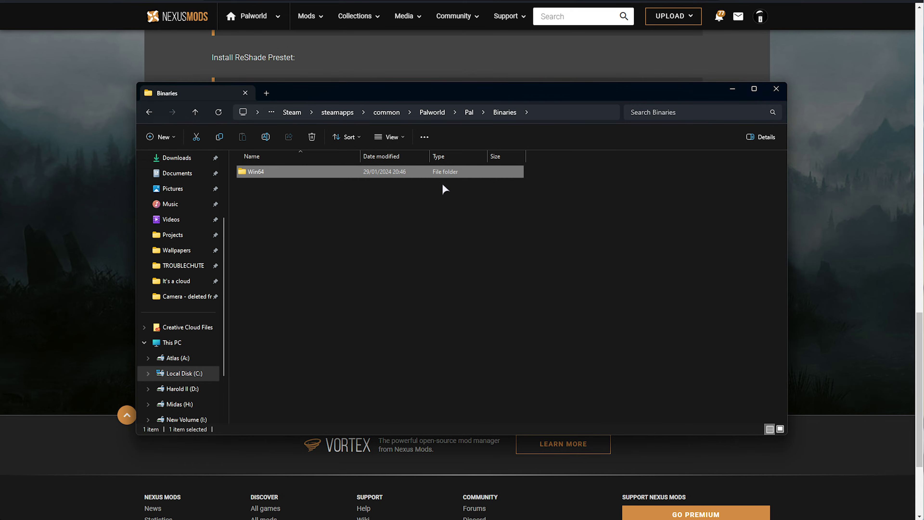
drag(453, 239, 248, 161)
drag(555, 218, 252, 161)
key(alt+Return)
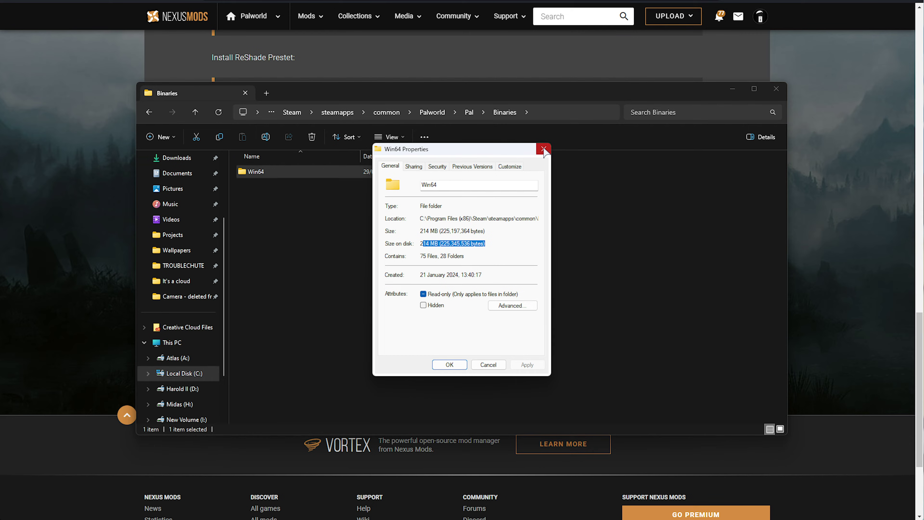
click(544, 149)
click(725, 89)
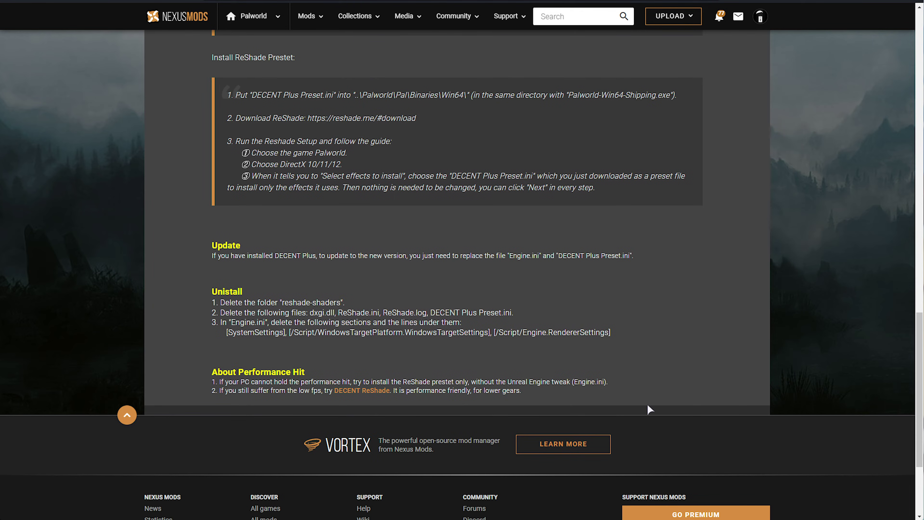
Launch Palworld from Steam, sprint through the stone arch to the hilltop, and open ReShade with Home
scroll(650, 409, up, 6)
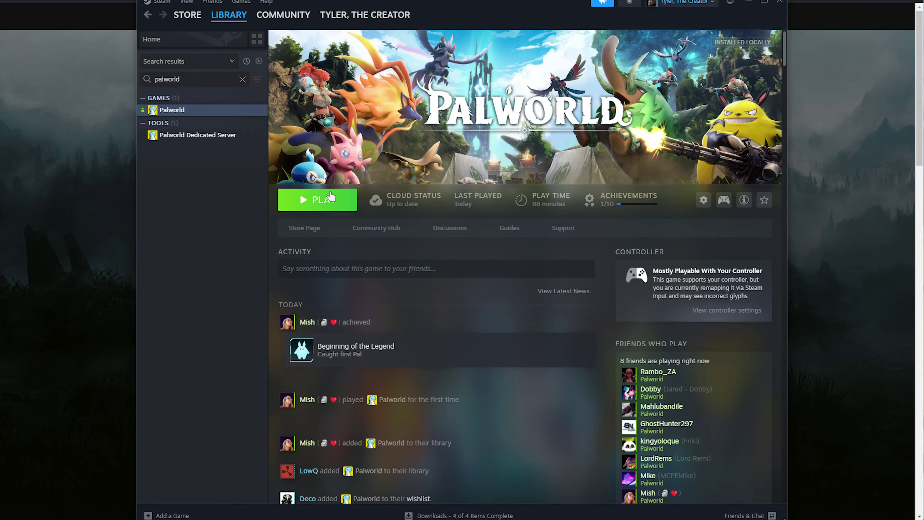
click(317, 199)
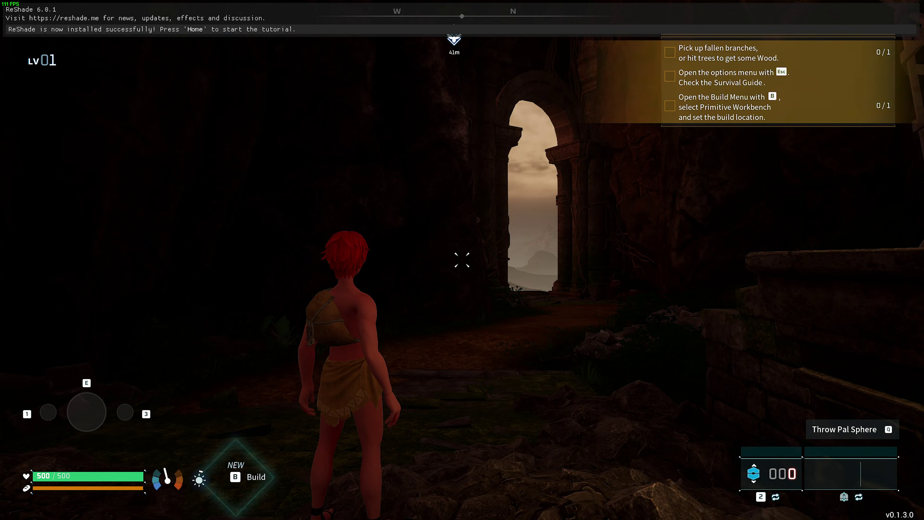
key(w)
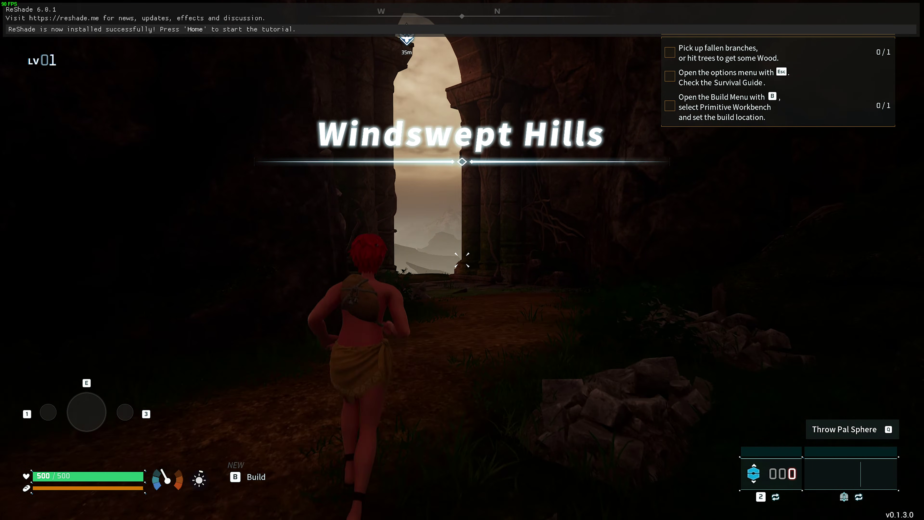
key(shift)
key(w)
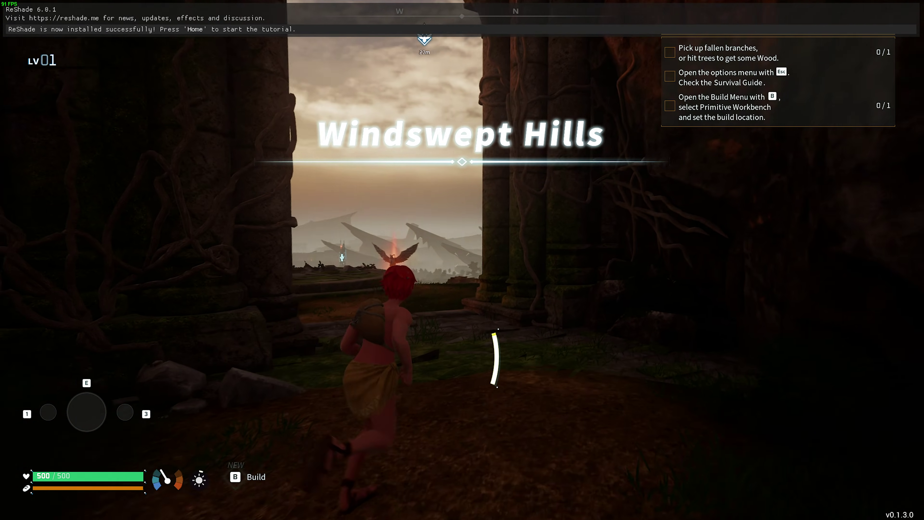
key(w)
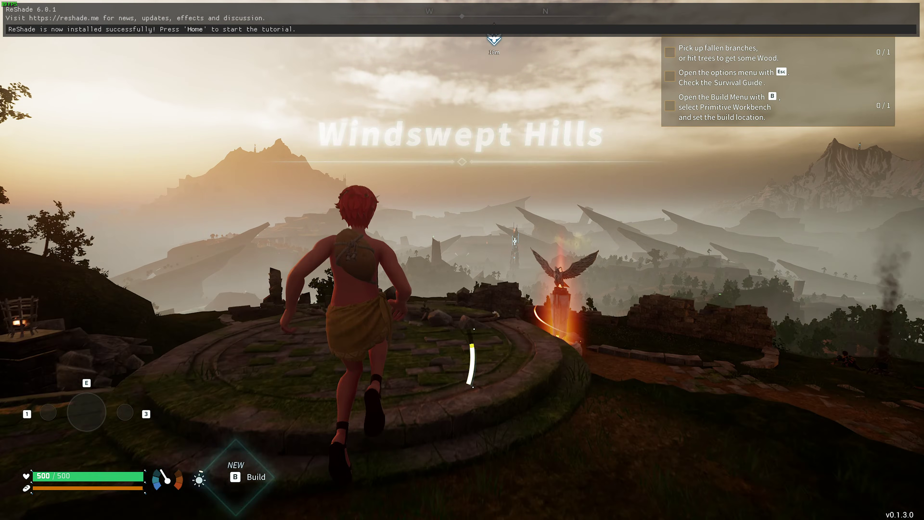
key(Home)
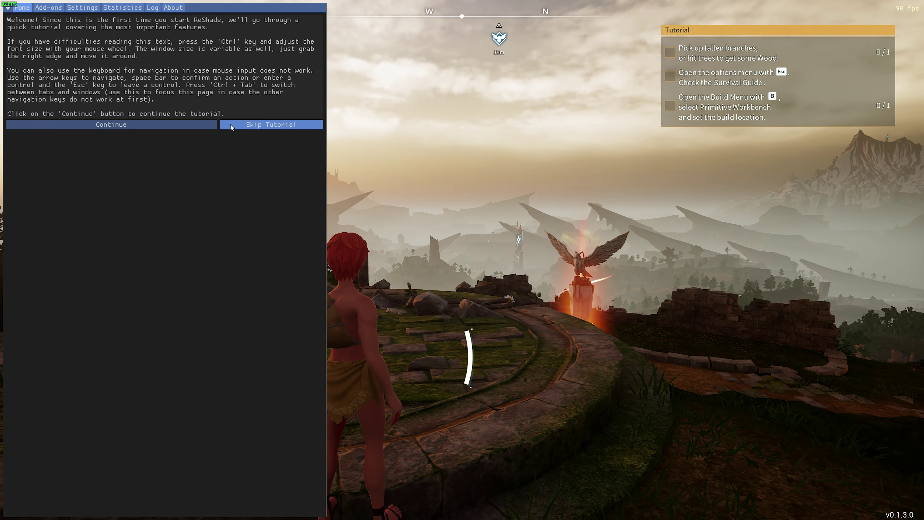
Continue through the preset, effect list and variables steps to finish ReShade's tutorial
click(199, 130)
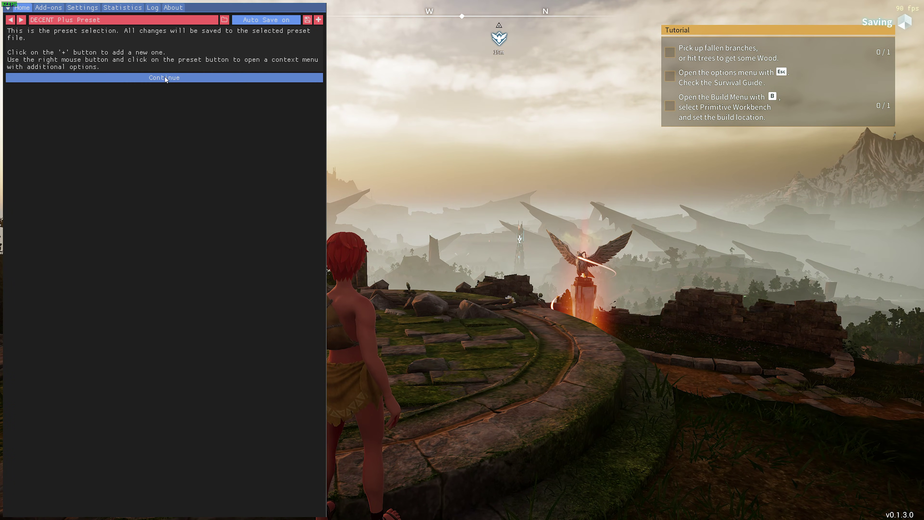
click(185, 80)
click(205, 503)
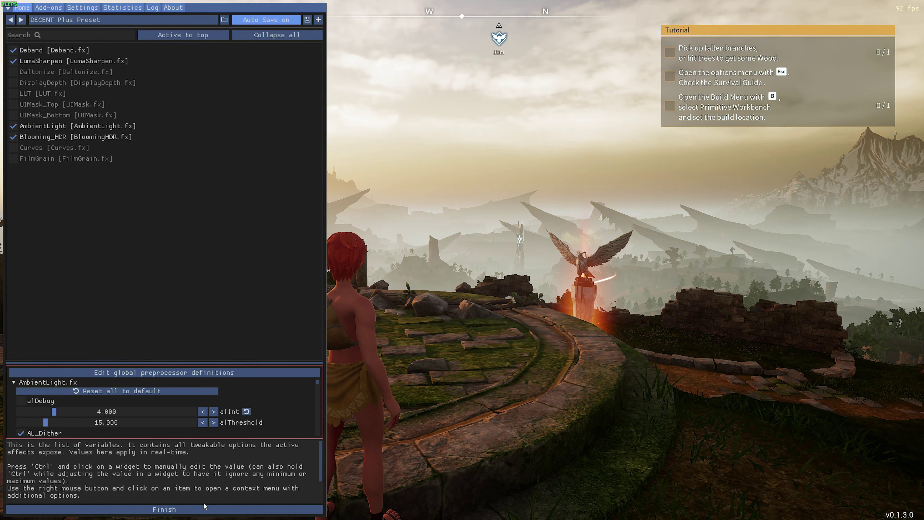
click(193, 506)
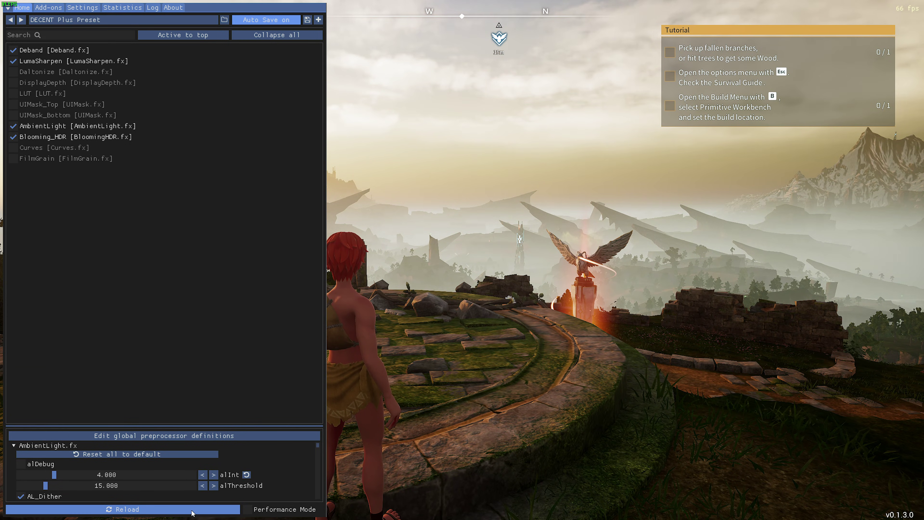
Reload all the ReShade effects several times
click(192, 511)
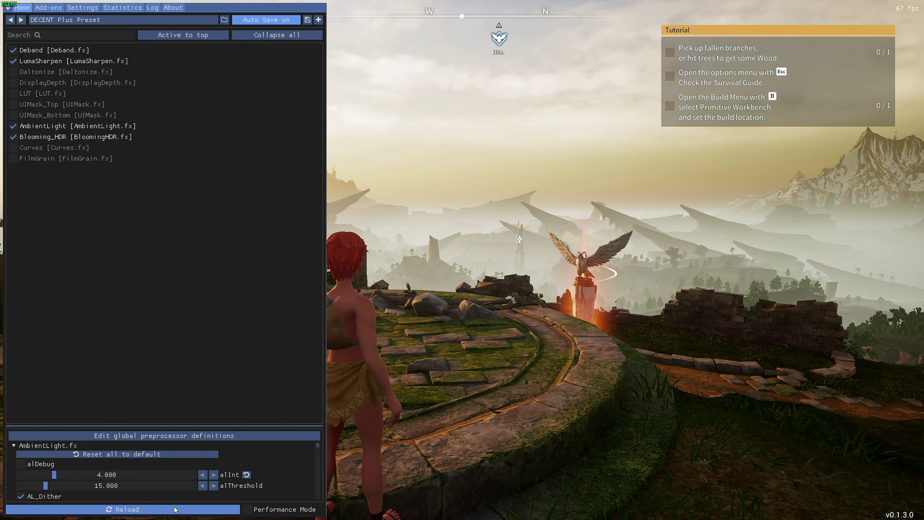
click(174, 511)
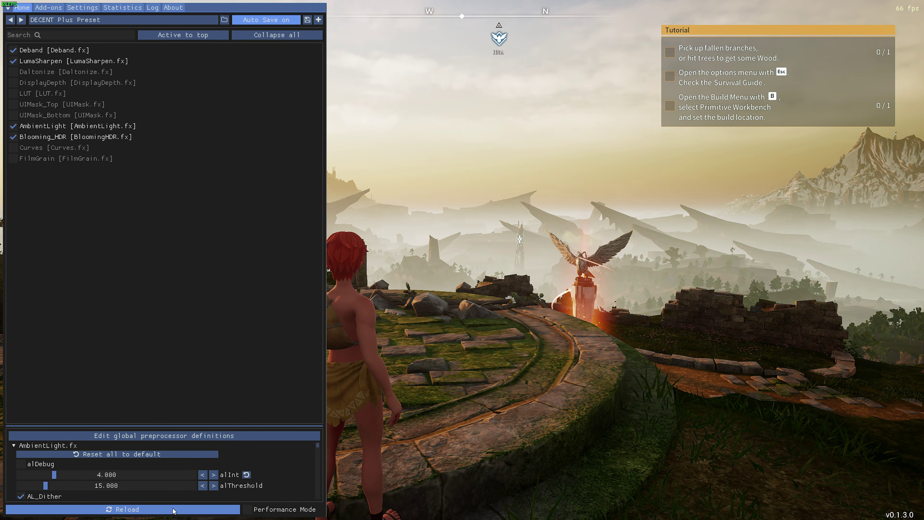
click(174, 510)
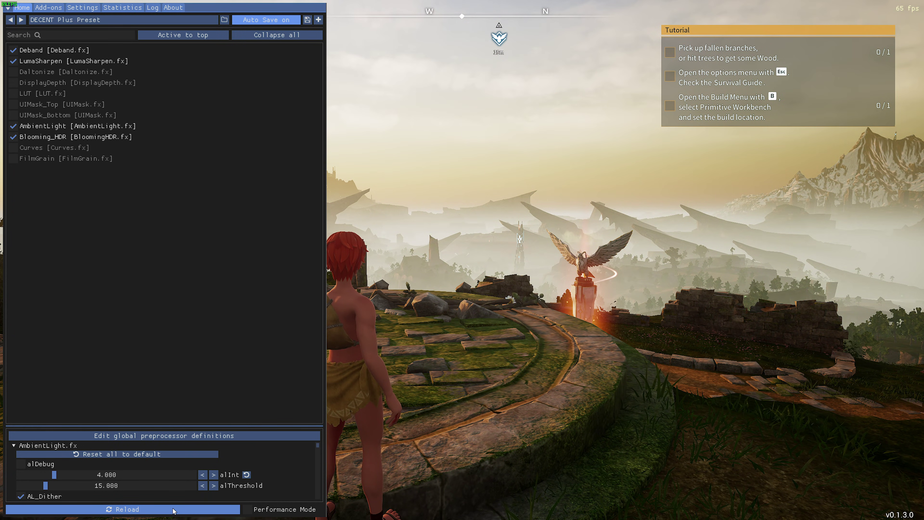
click(174, 511)
click(175, 510)
click(174, 507)
Toggle Deband off and on, expand the LumaSharpen and AmbientLight settings, and enlarge the variables panel
click(45, 52)
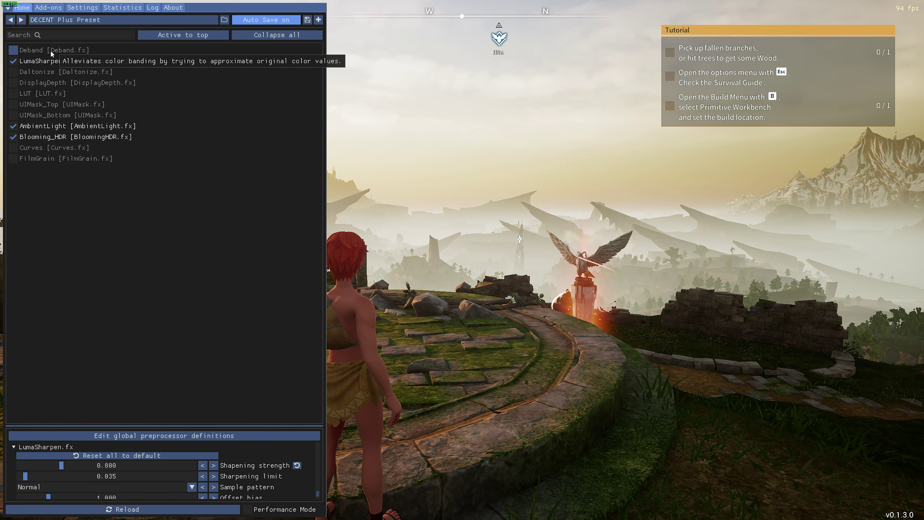
click(45, 52)
click(32, 63)
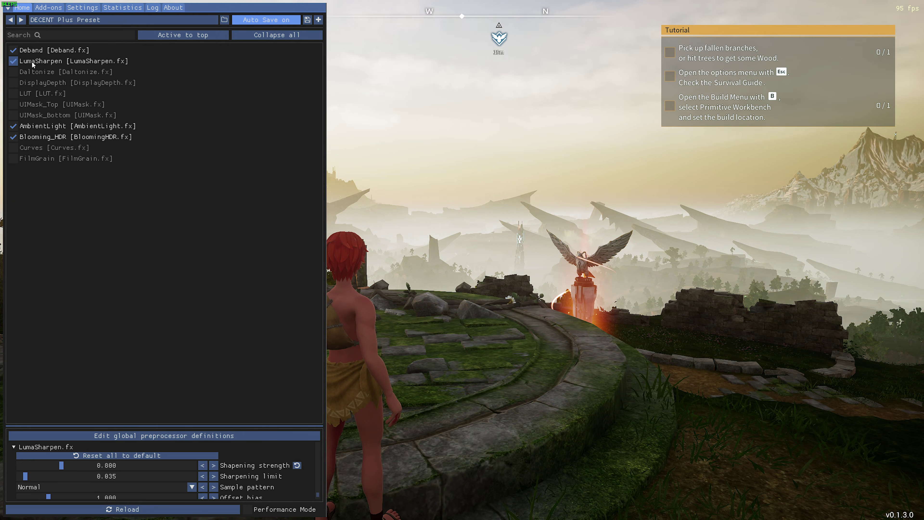
click(61, 127)
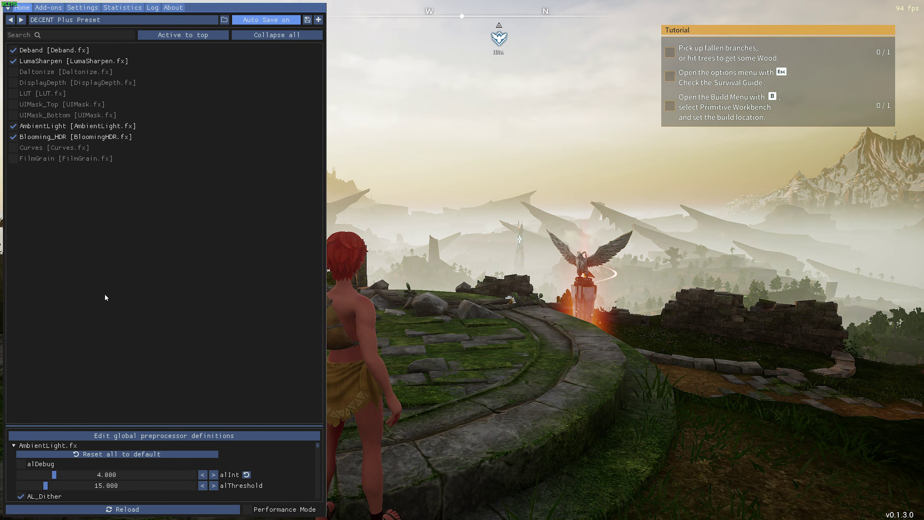
drag(135, 425, 142, 257)
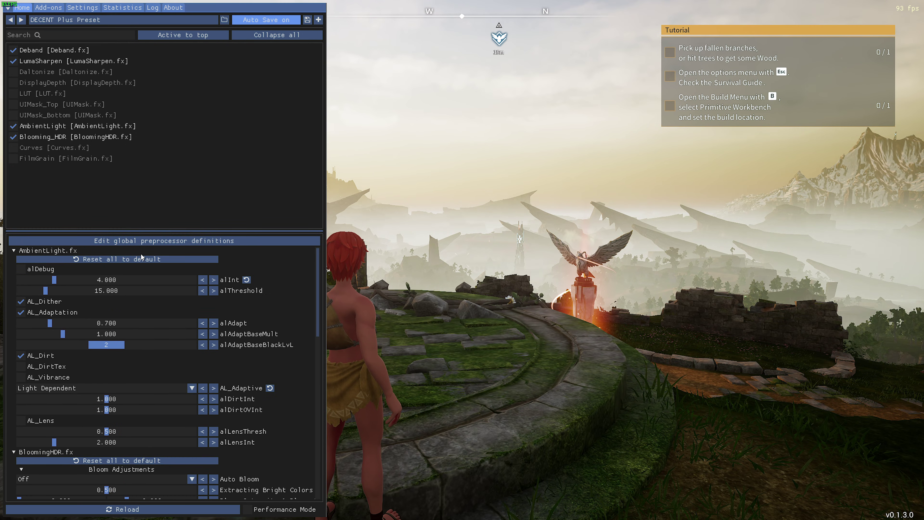
scroll(229, 321, down, 10)
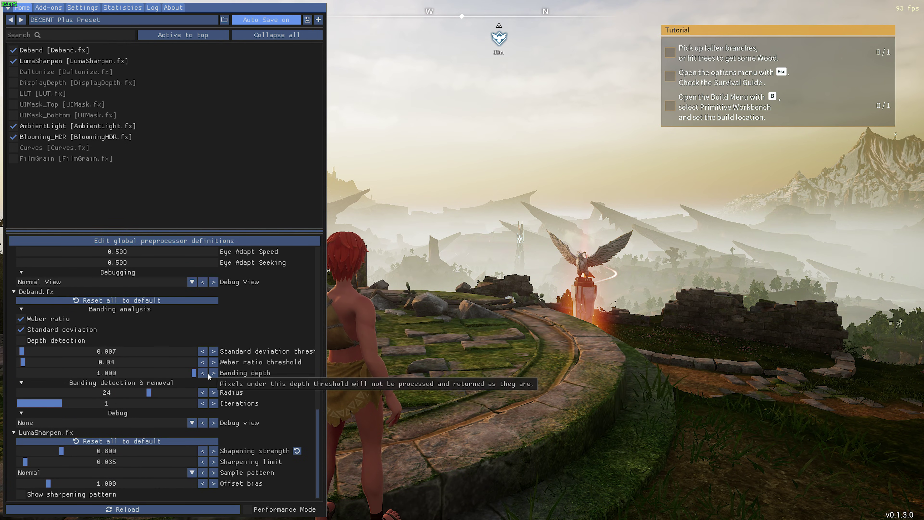
click(21, 341)
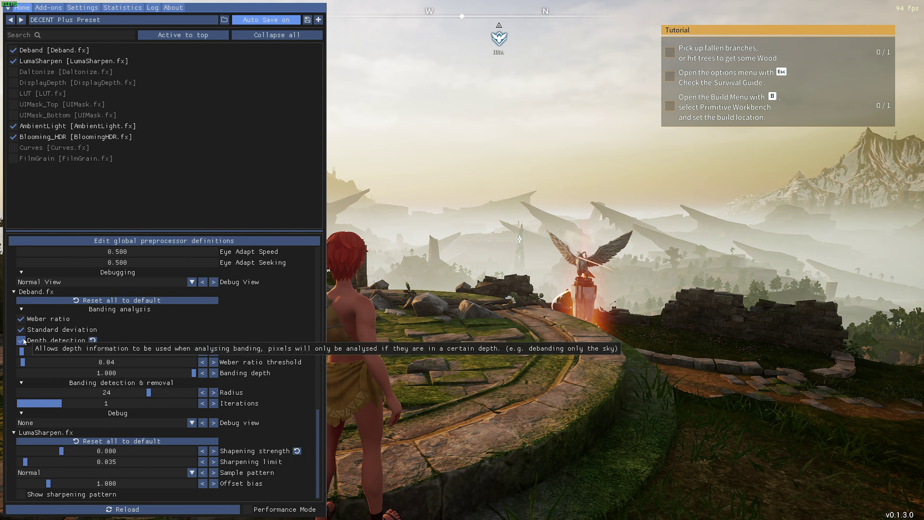
click(22, 340)
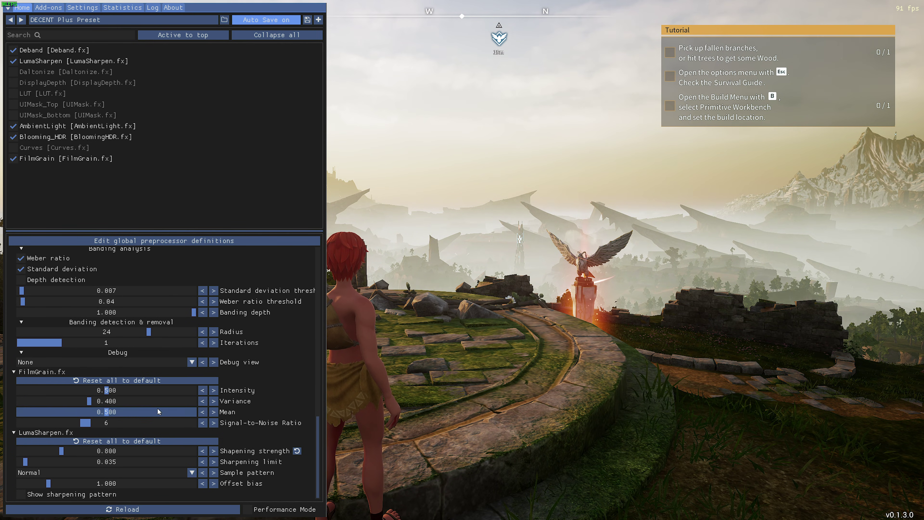
Raise FilmGrain's Intensity and adjust Mean to 0.560, then save the DECENT Plus preset
drag(142, 390, 233, 402)
drag(138, 415, 118, 412)
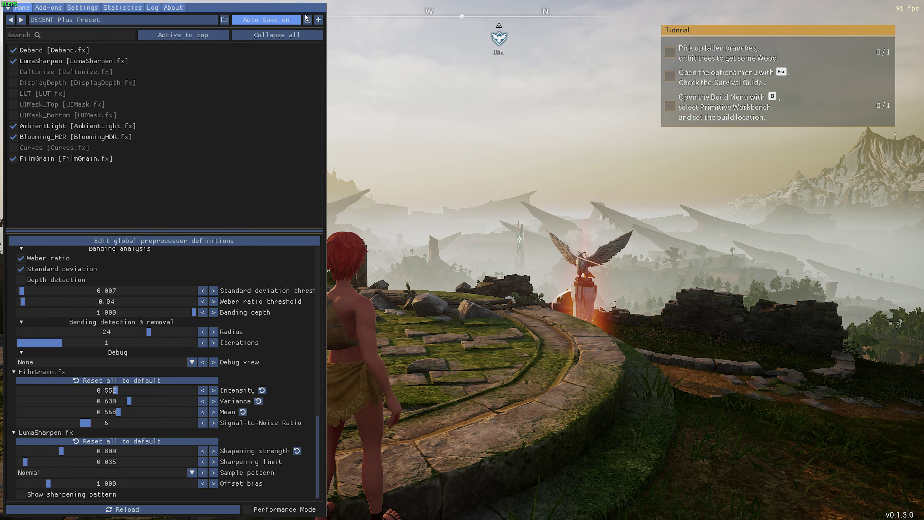
click(308, 20)
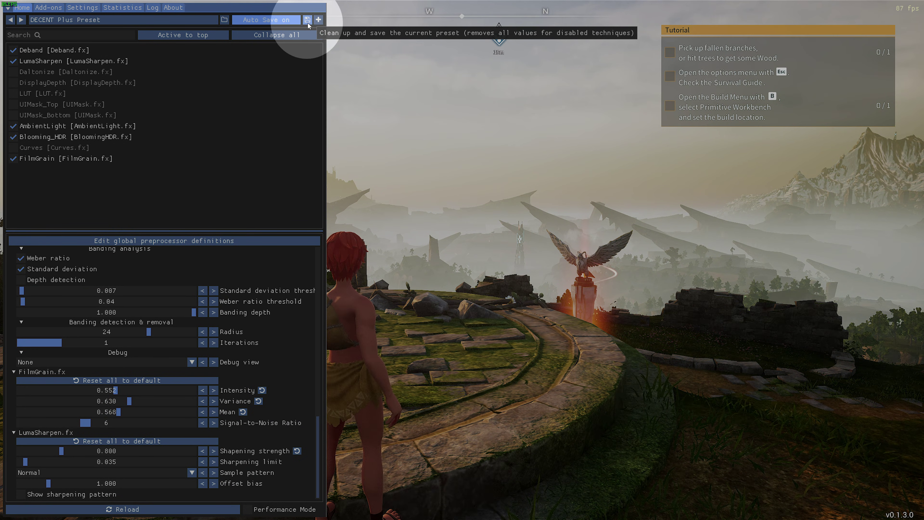
Cancel the preset browser, disable FilmGrain, toggle Curves on and off, and close the overlay
click(81, 19)
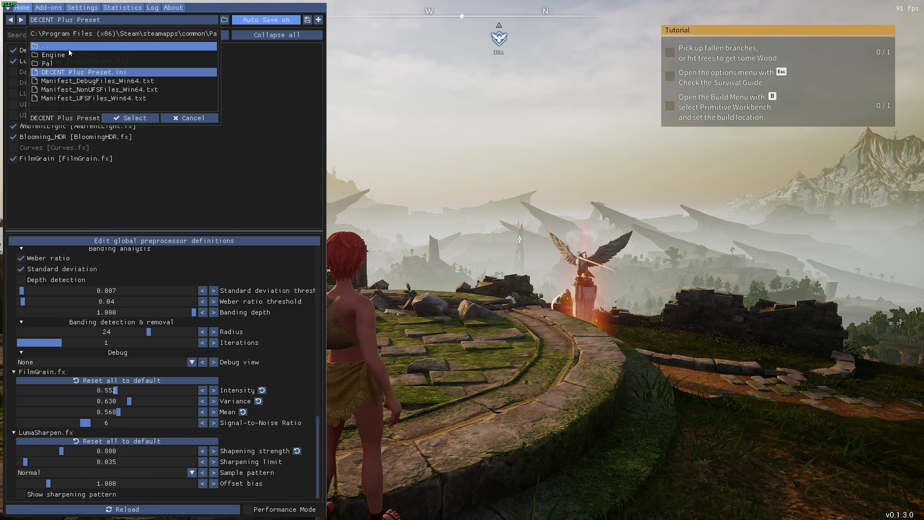
click(194, 210)
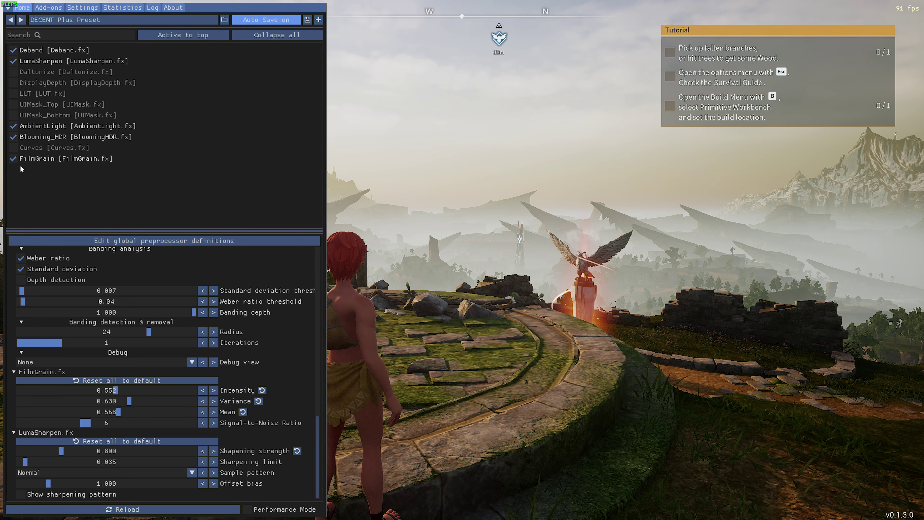
click(12, 158)
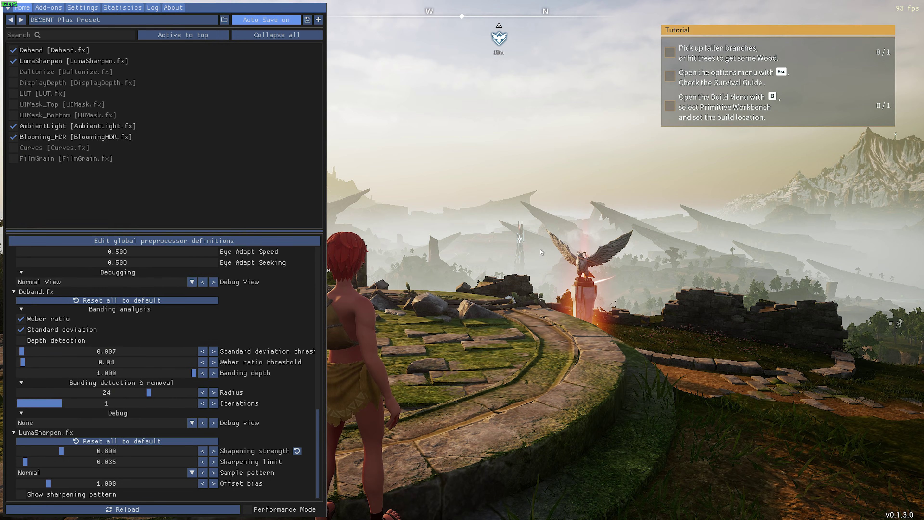
click(13, 147)
click(13, 147)
key(Home)
key(Escape)
key(Escape)
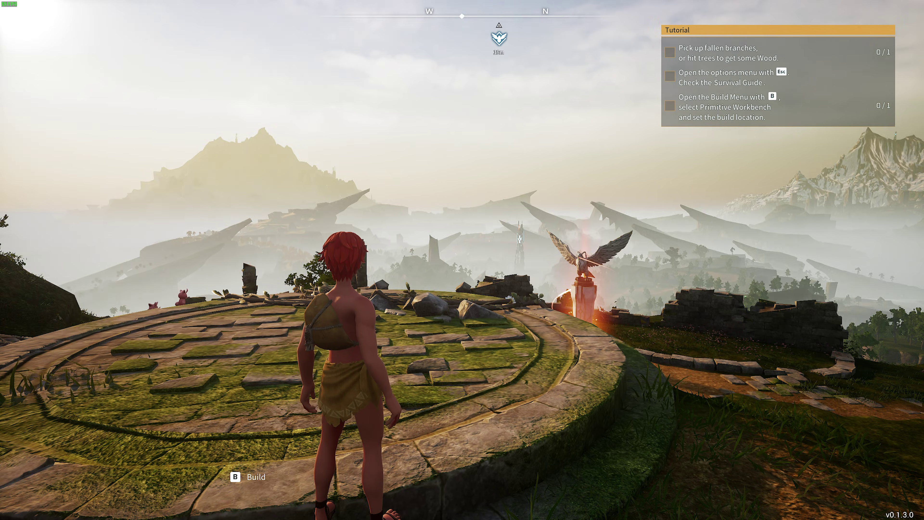